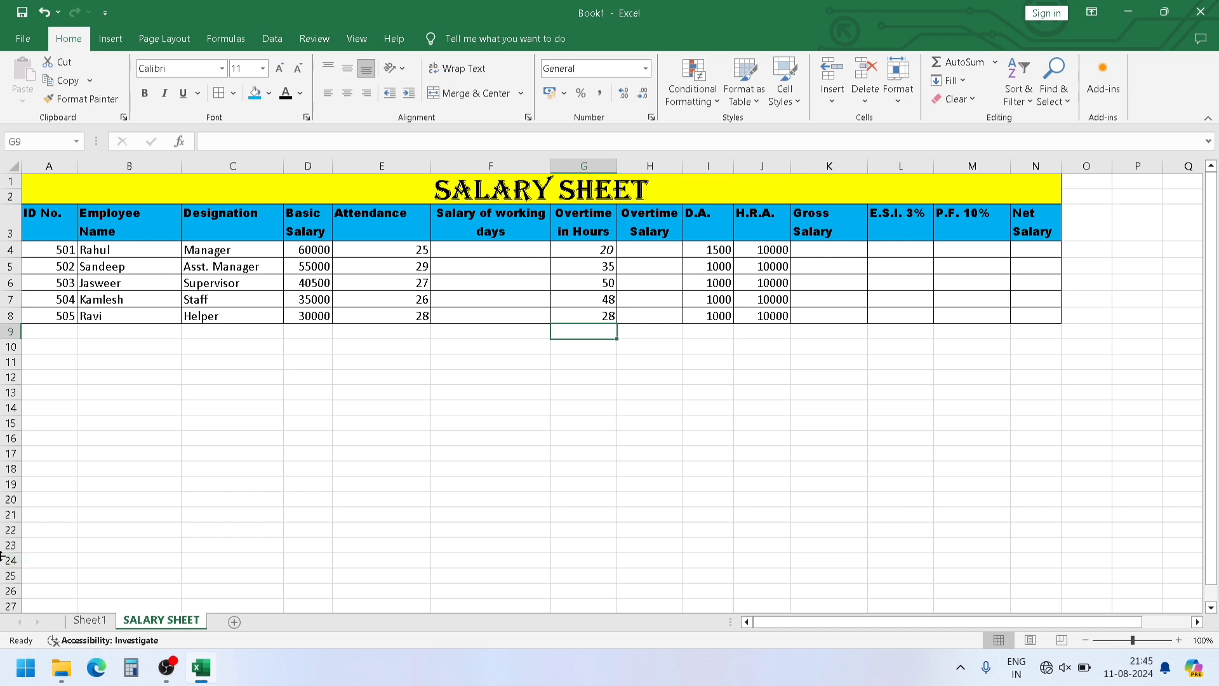
# Review the column headings from ID No. to Net Salary, and the first employee's basic salary and attendance entries
pyautogui.click(57, 218)
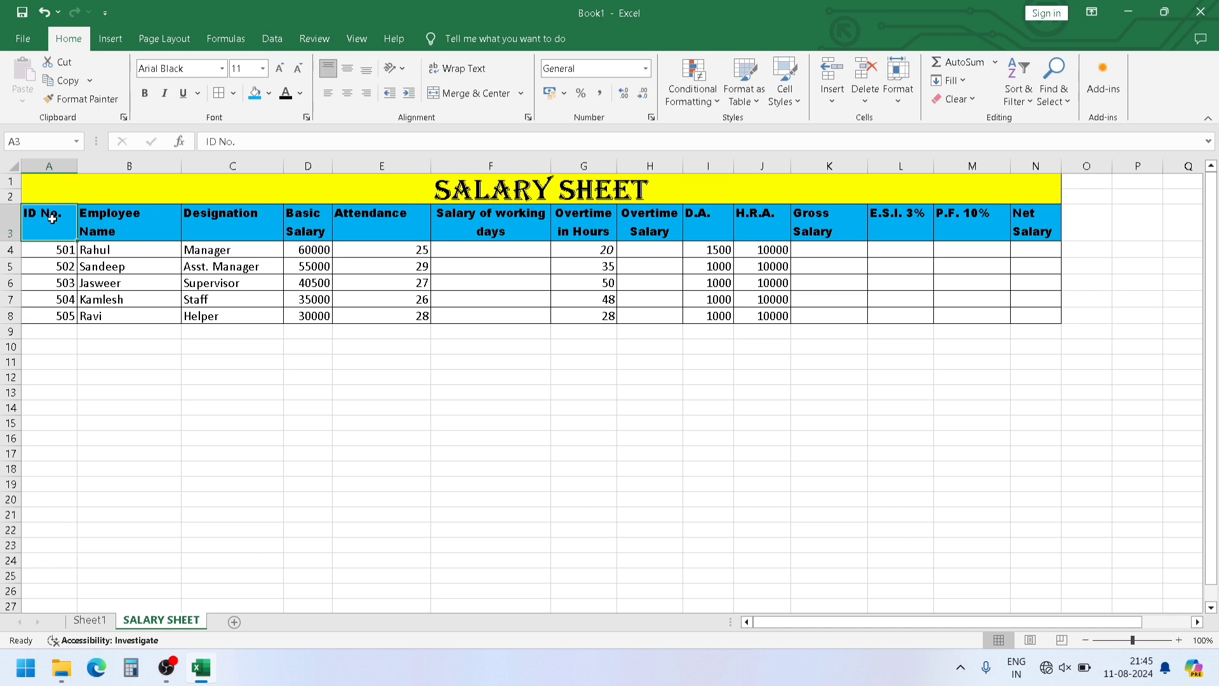
pyautogui.press('Right')
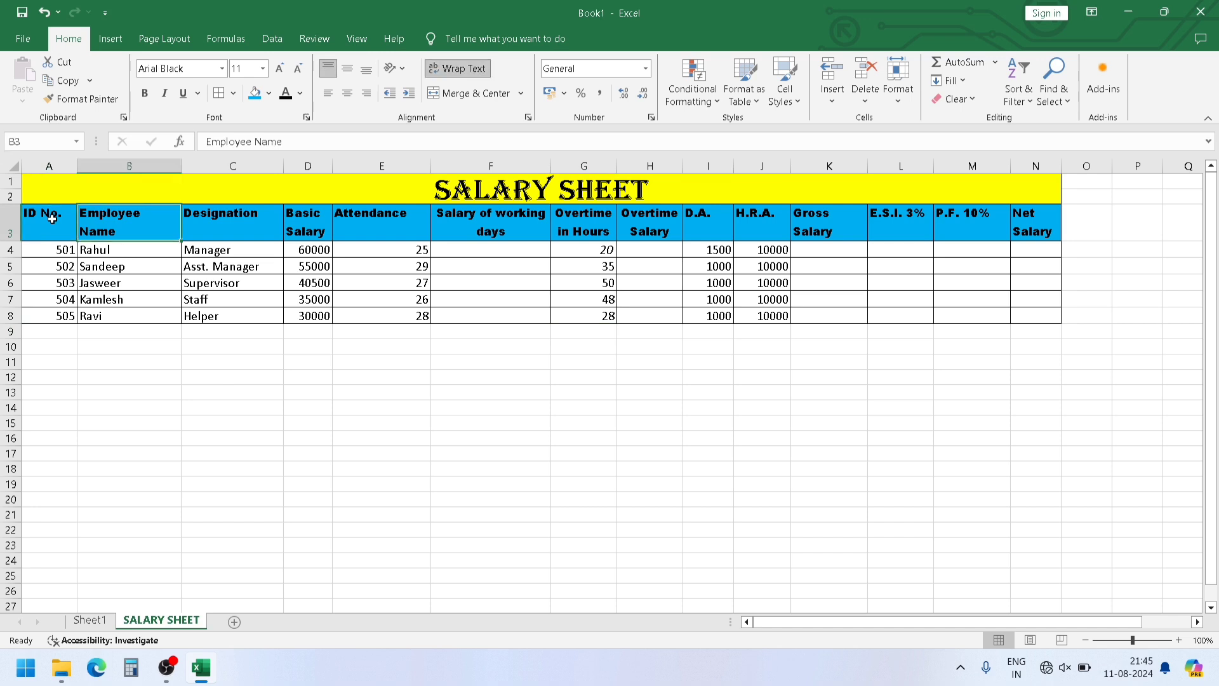
pyautogui.press('Right')
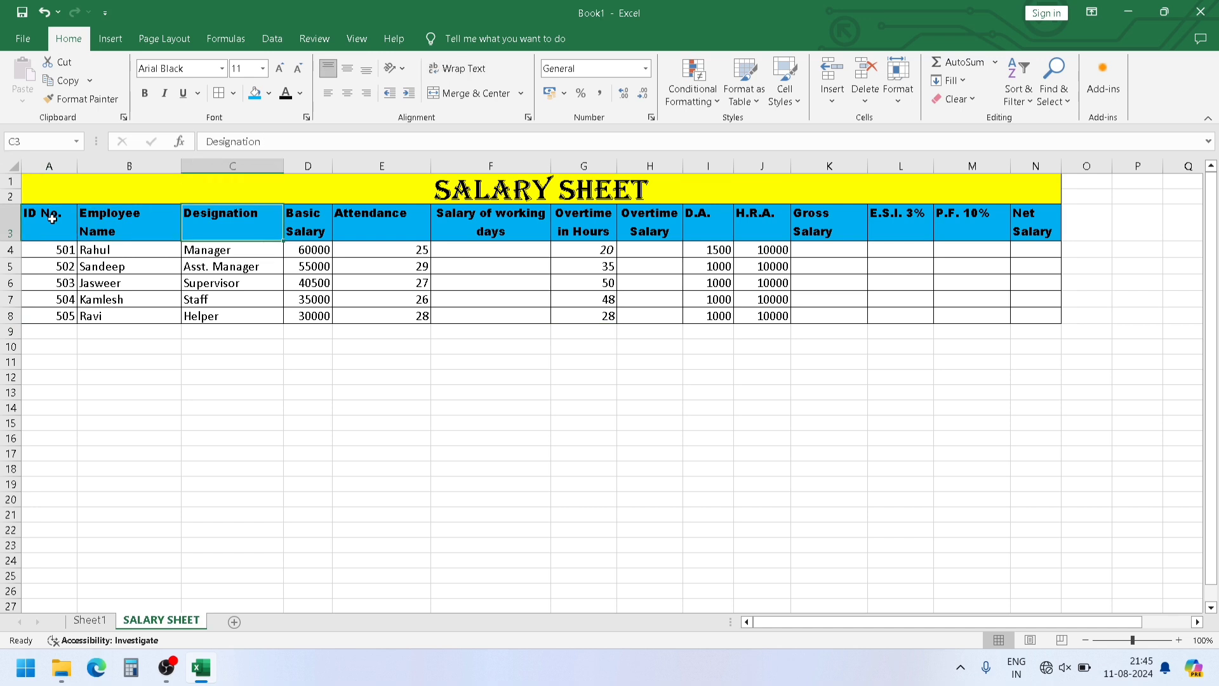
pyautogui.press('Right')
pyautogui.press('Right')
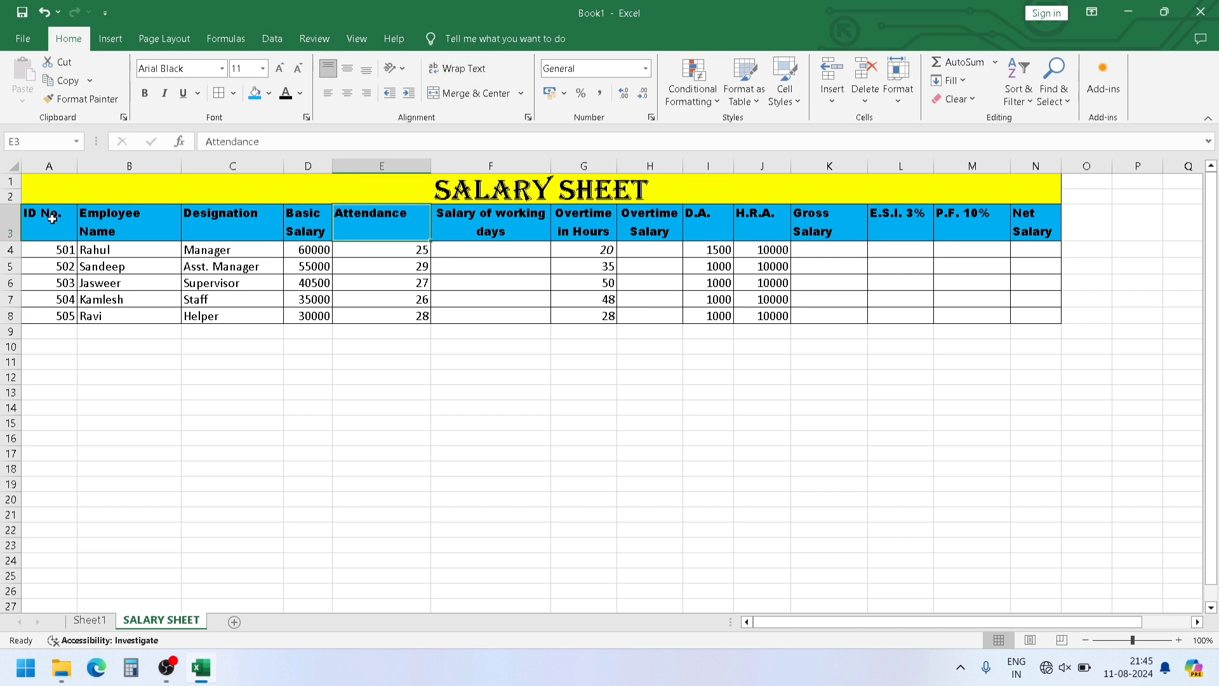
pyautogui.press('Right')
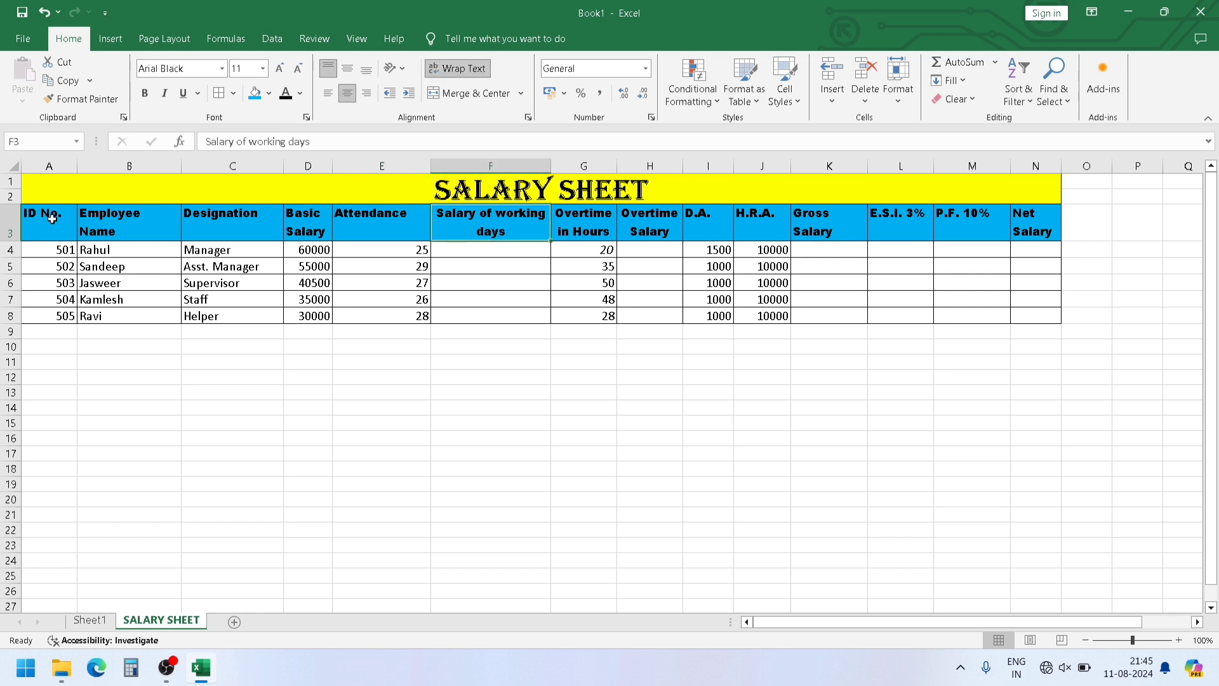
pyautogui.press('Right')
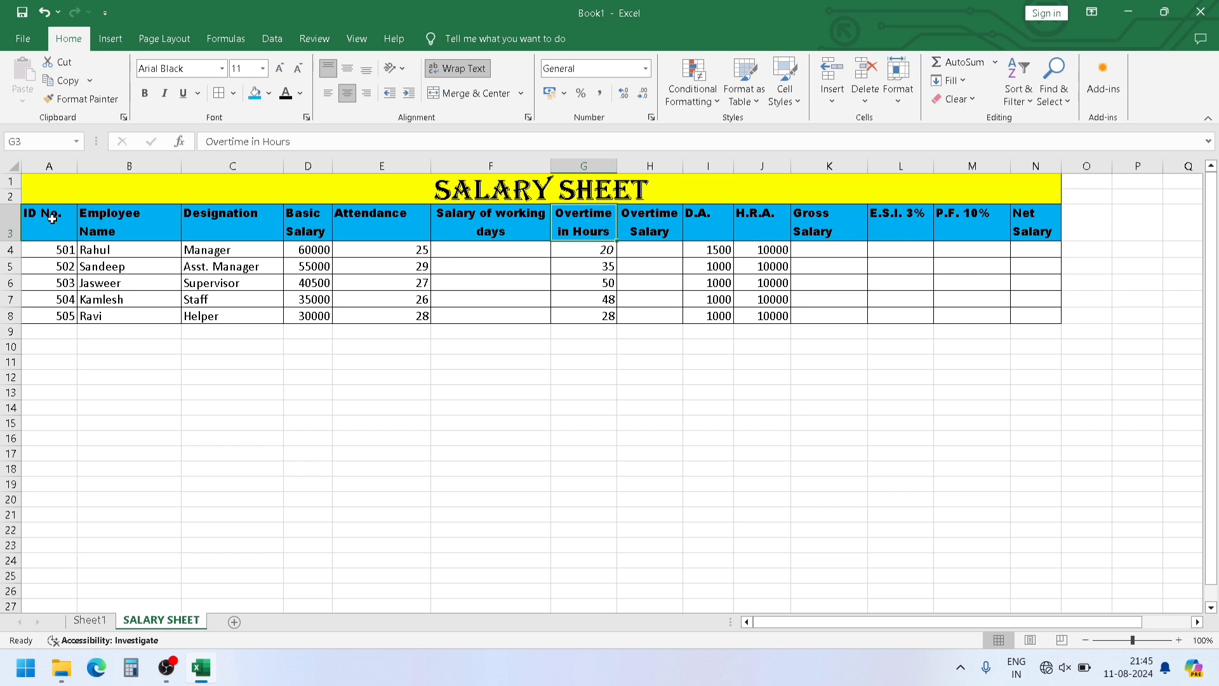
pyautogui.press('Right')
pyautogui.press('Right')
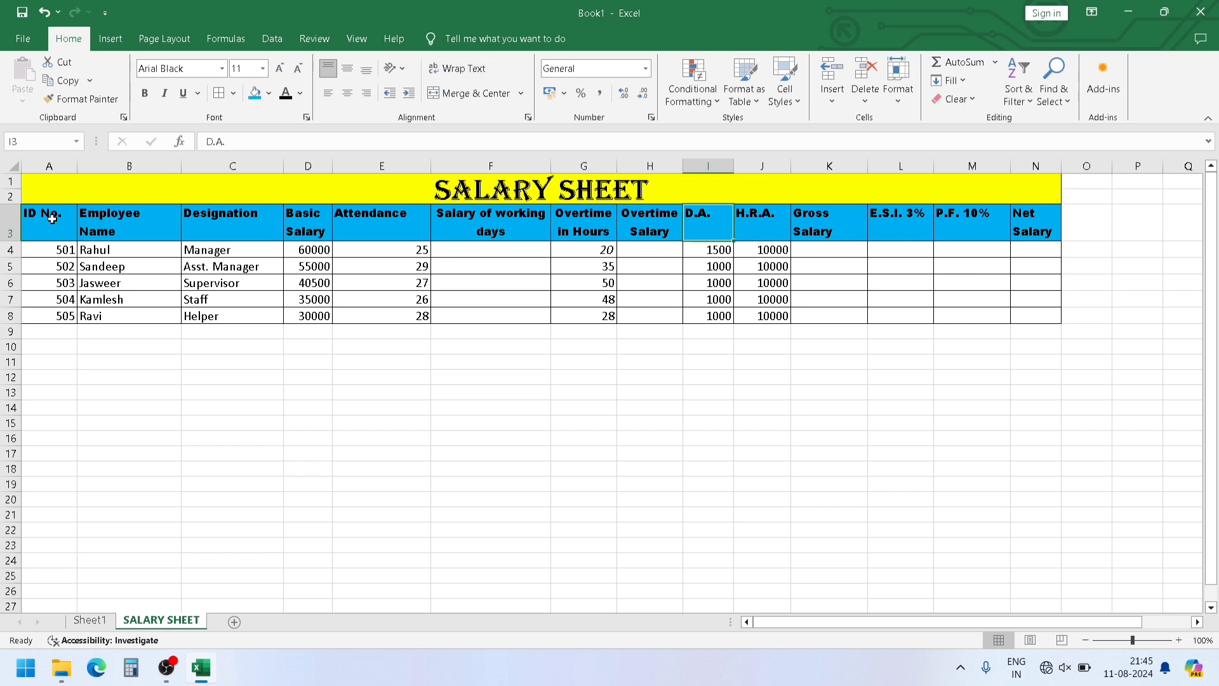
pyautogui.press('Right')
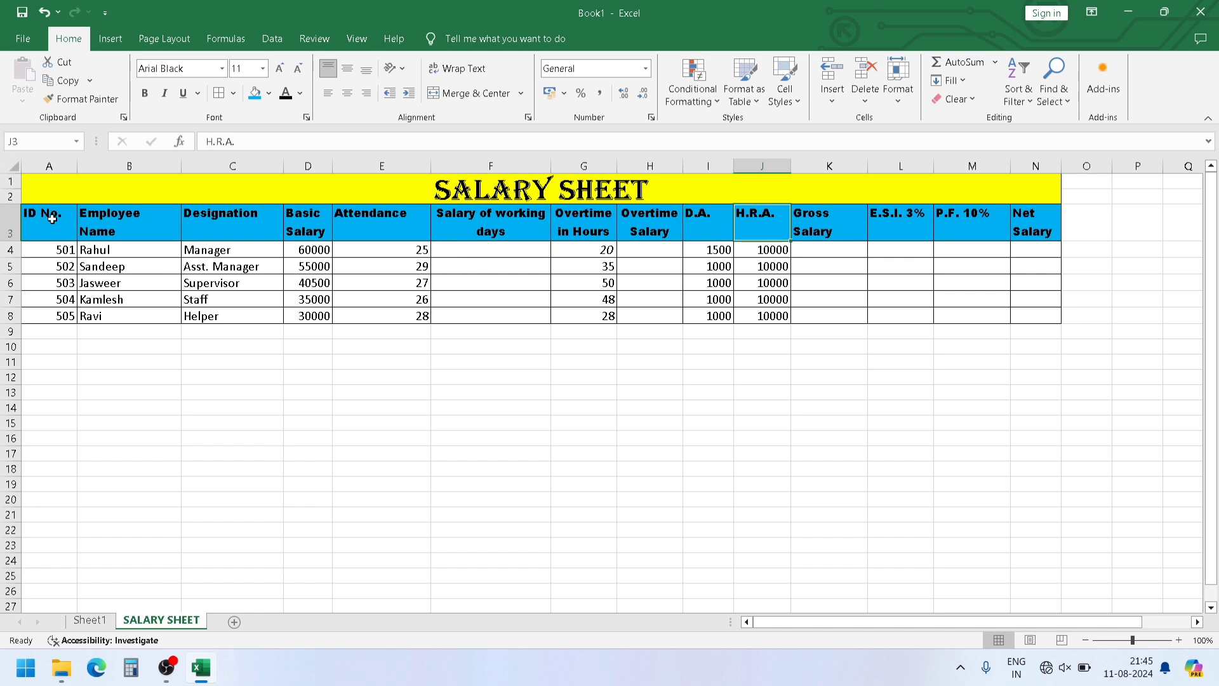
pyautogui.press('Right')
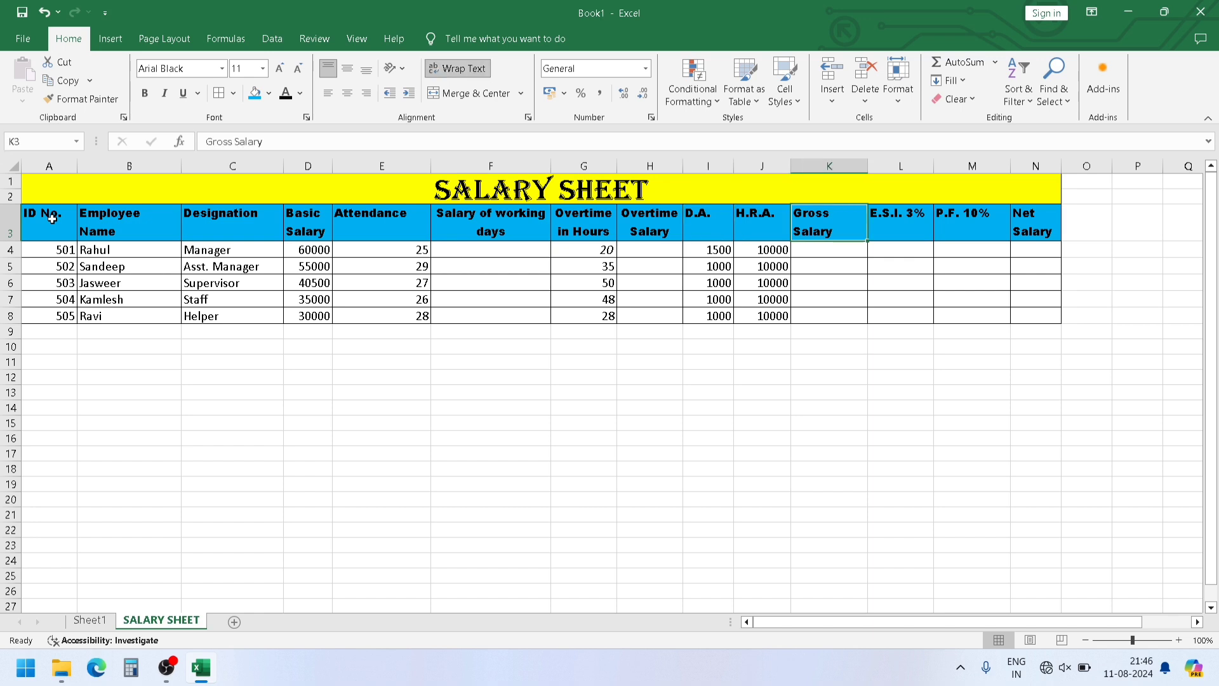
pyautogui.press('Right')
pyautogui.press('Right')
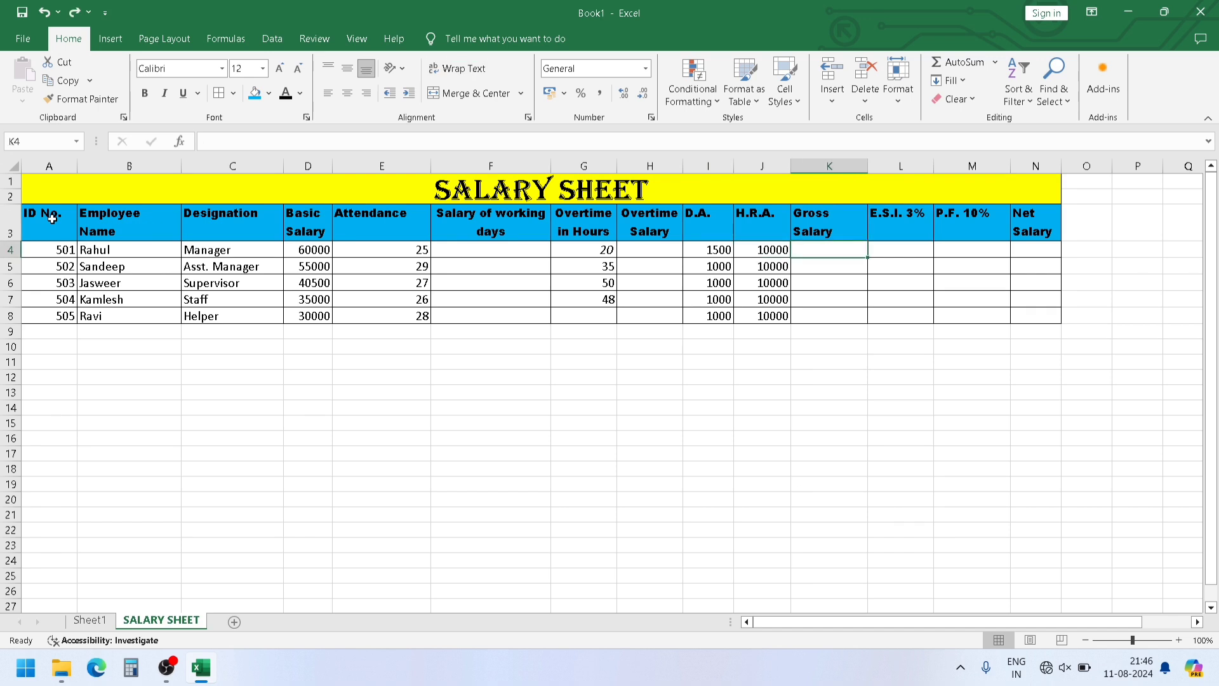
pyautogui.press('Right')
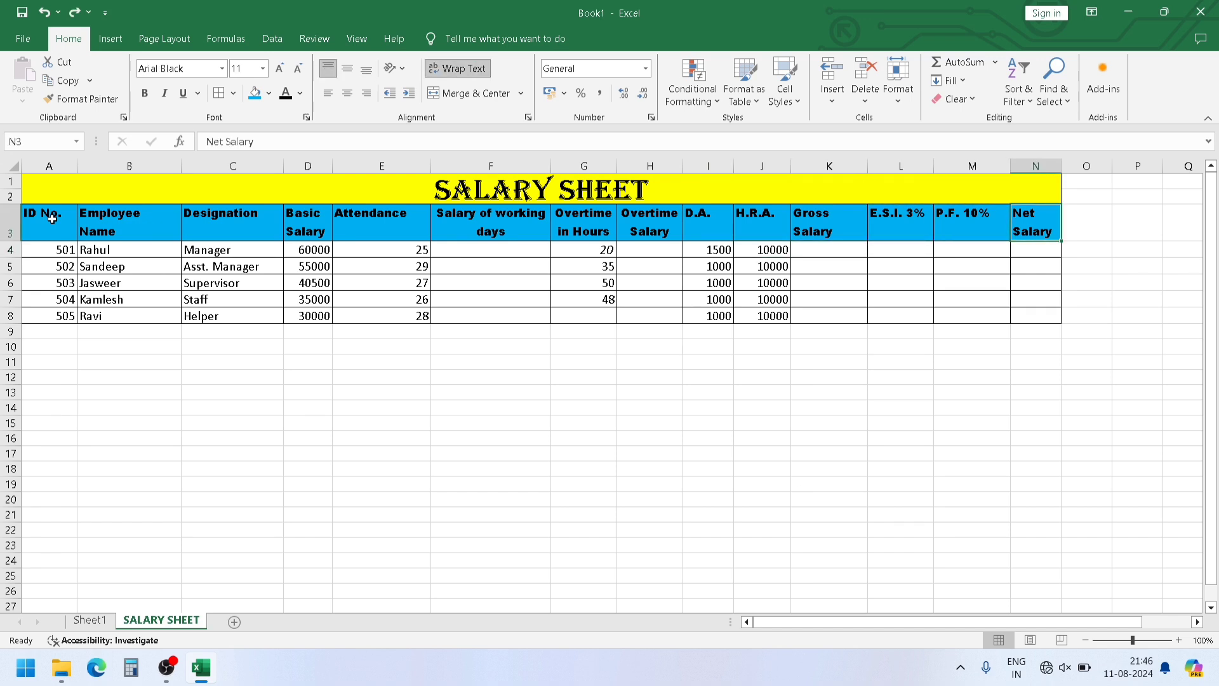
pyautogui.press('Down')
pyautogui.press('Down')
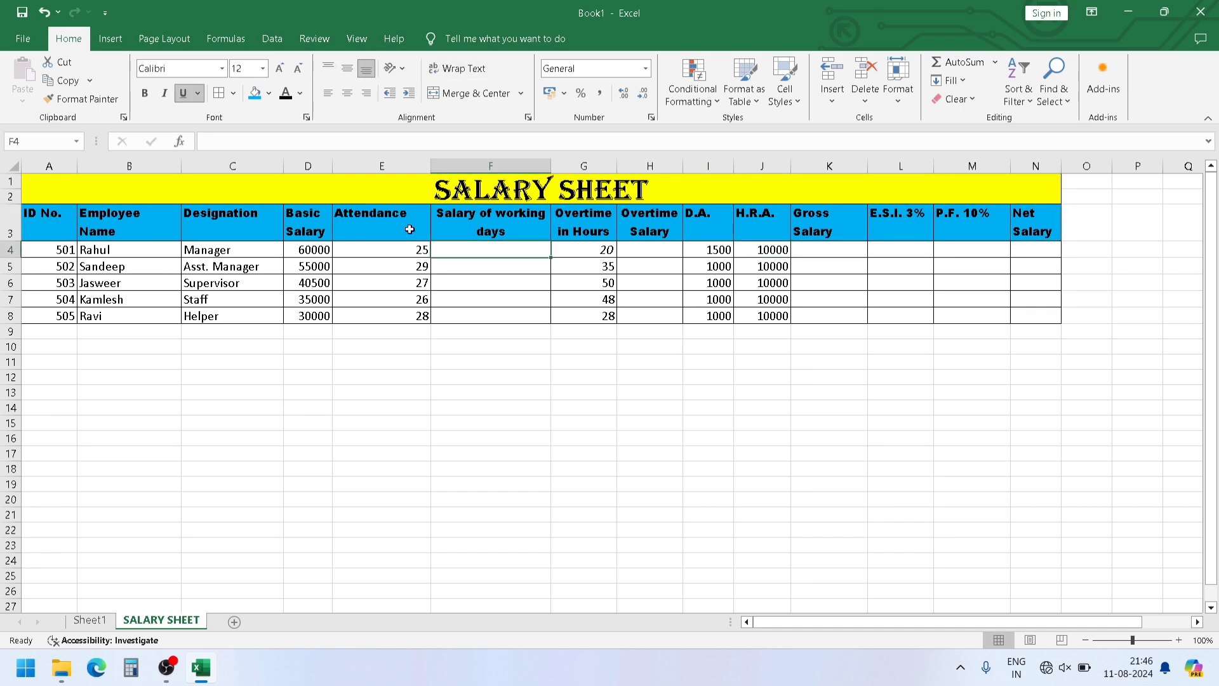
pyautogui.click(299, 248)
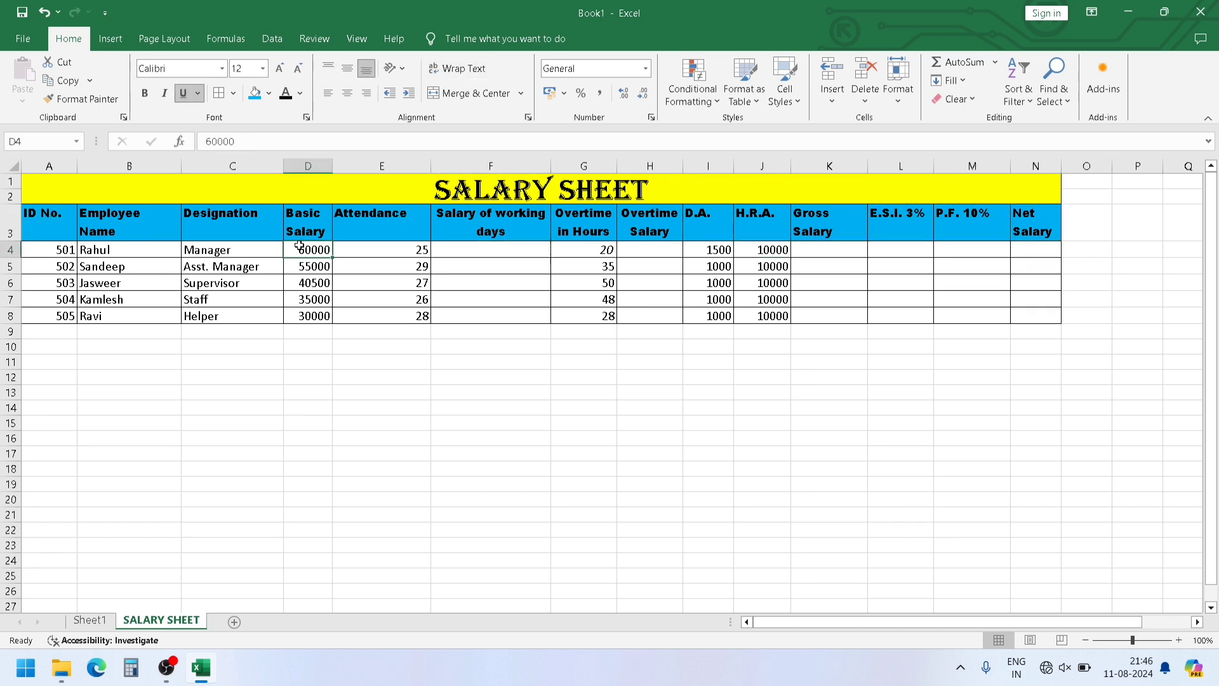
pyautogui.click(201, 251)
pyautogui.click(312, 259)
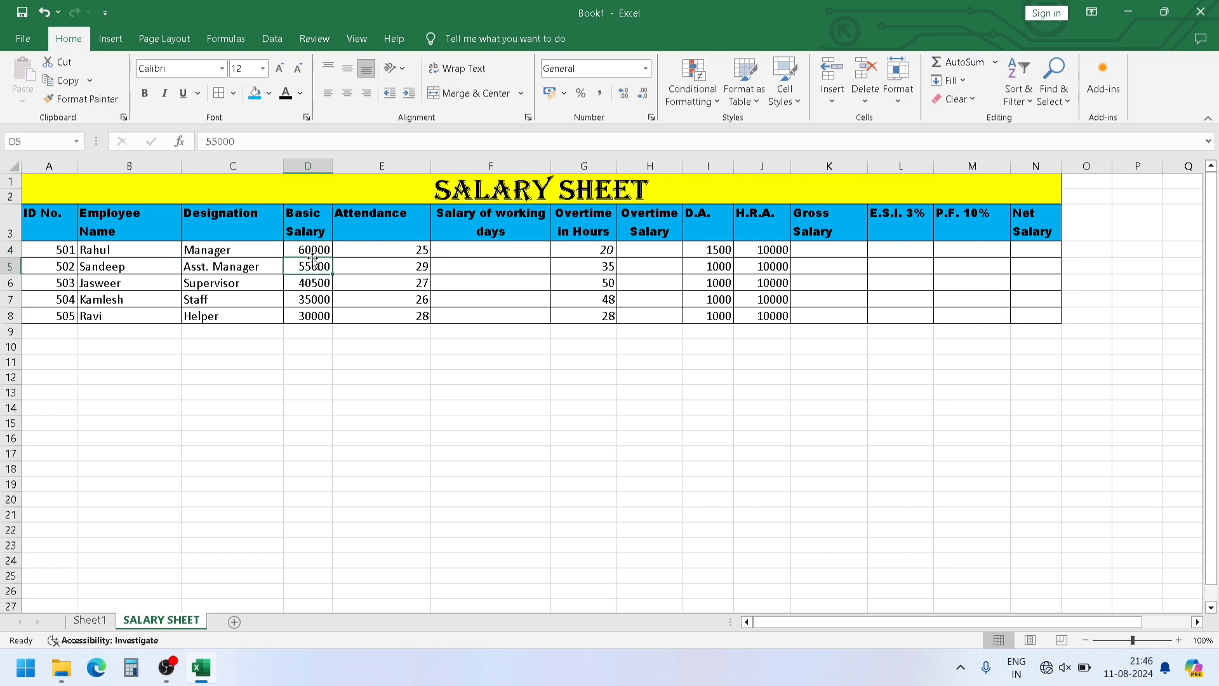
pyautogui.click(319, 249)
pyautogui.click(382, 241)
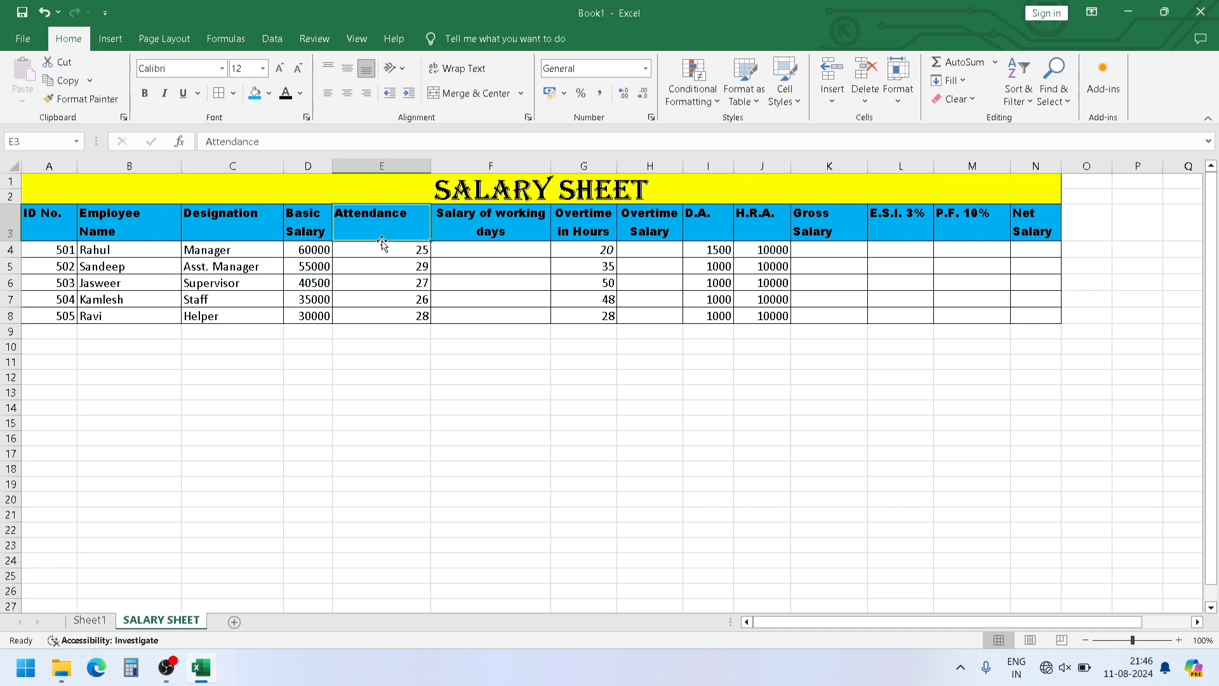
pyautogui.click(382, 248)
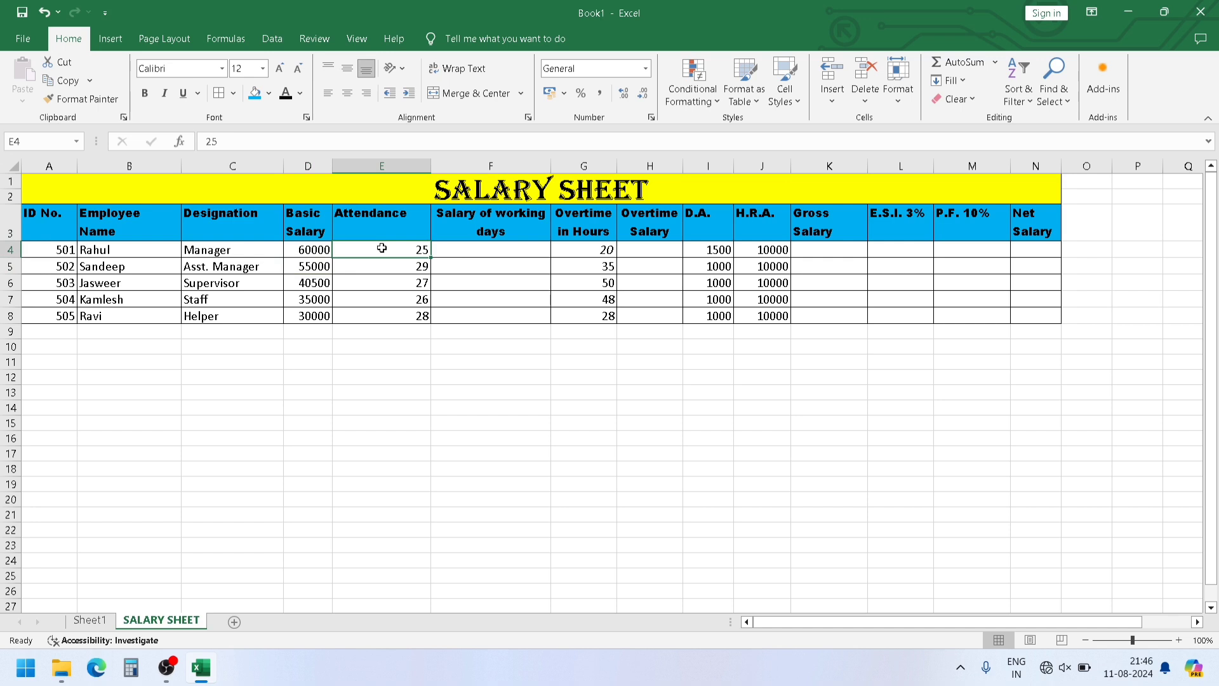
# Calculate the first employee's salary of working days in F4 with the formula =D4/30*E4
pyautogui.click(482, 253)
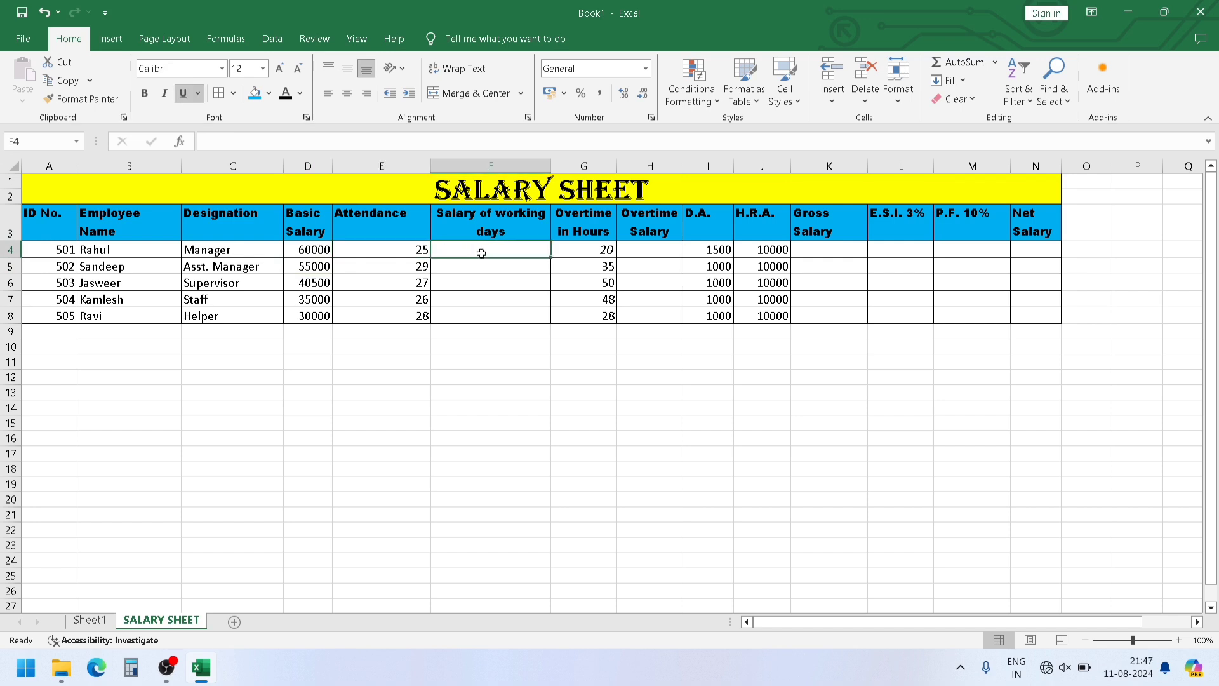
pyautogui.write('=')
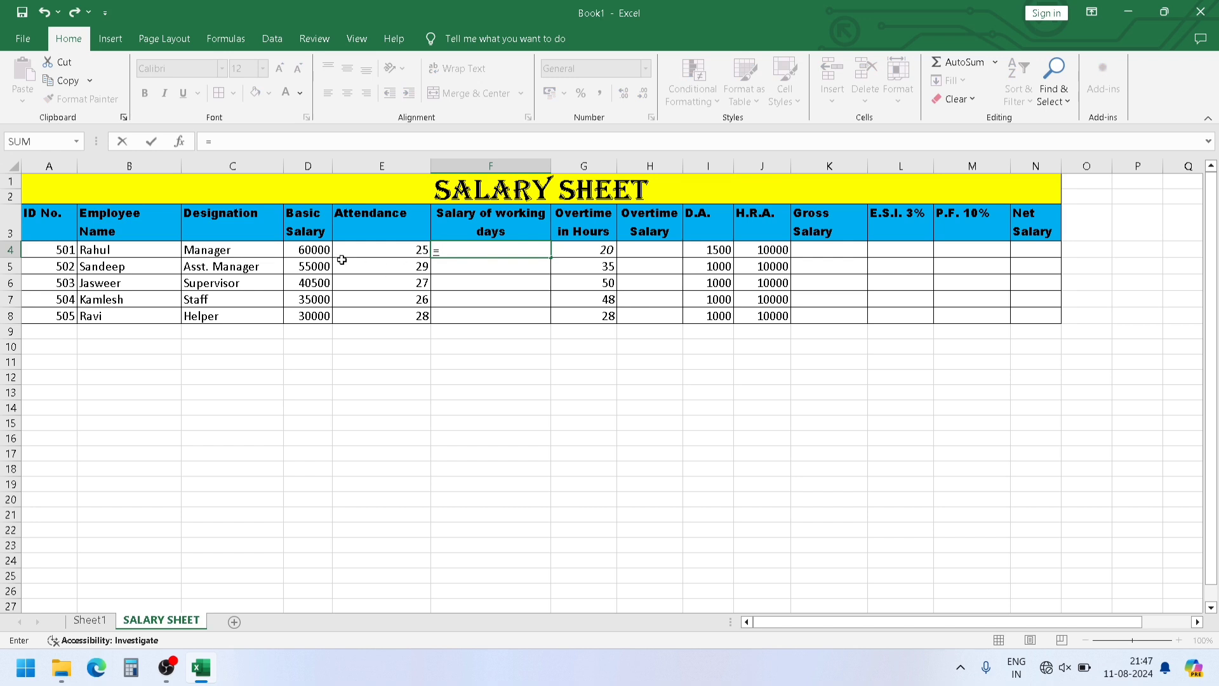
pyautogui.click(317, 252)
pyautogui.write('/')
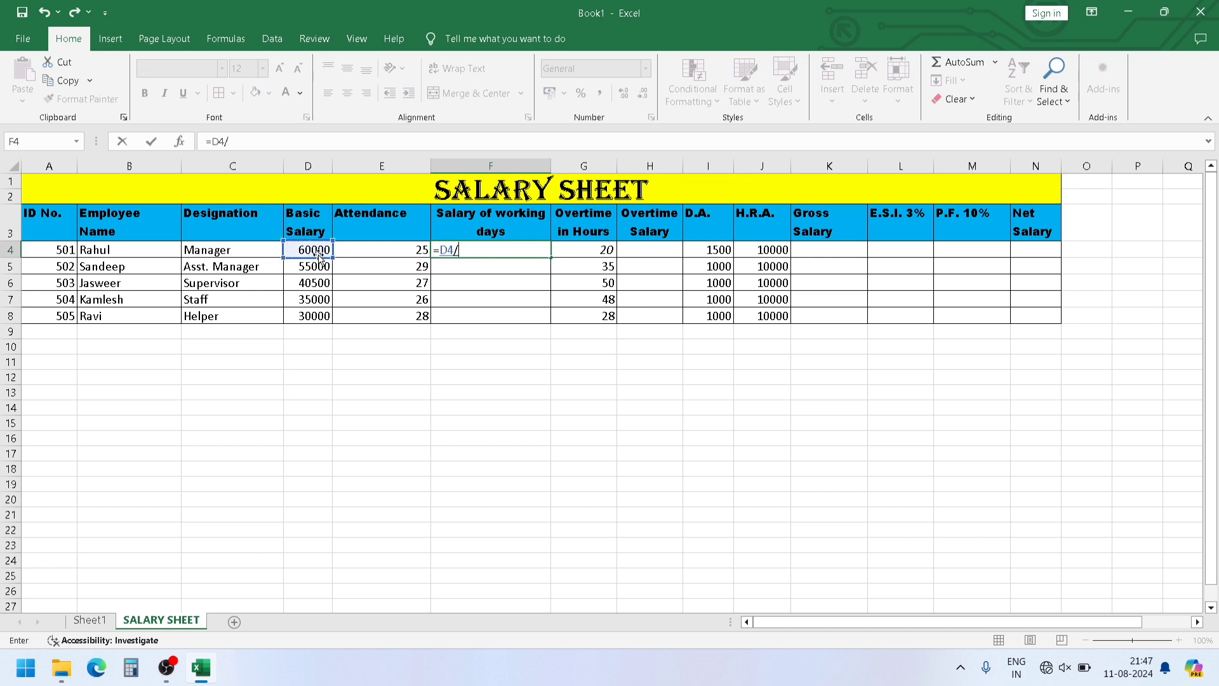
pyautogui.write('30*')
pyautogui.click(403, 255)
pyautogui.press('Return')
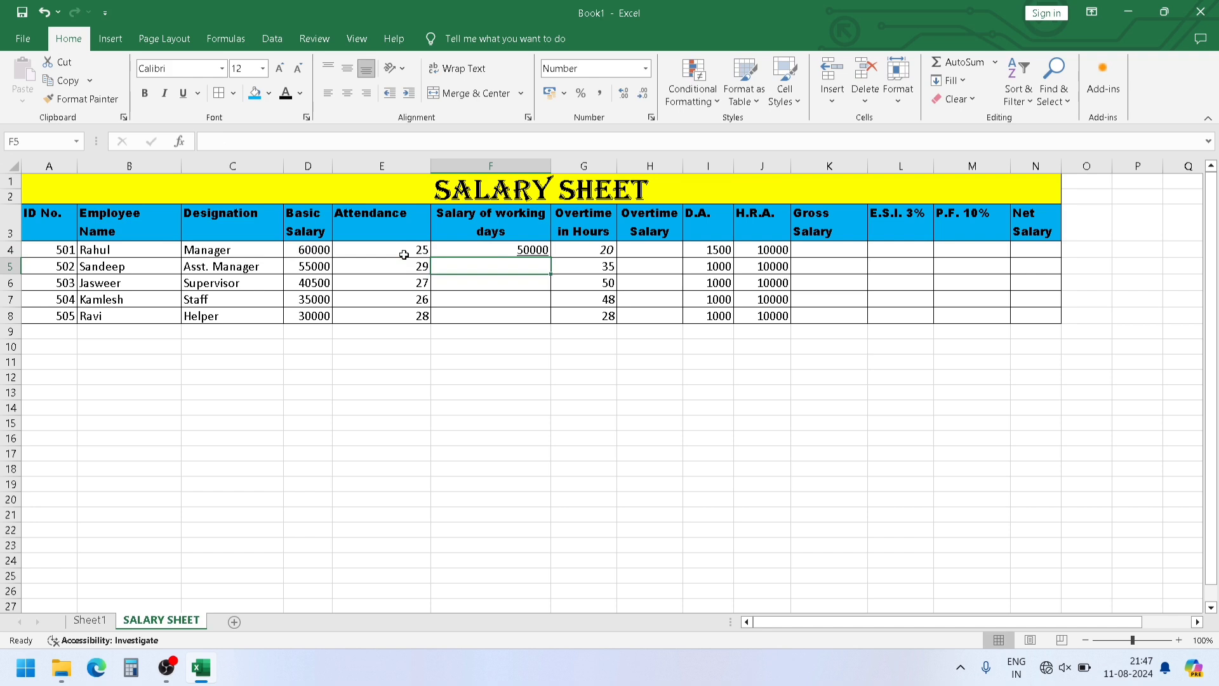
# Remove the underline from F4 and fill its working-days salary formula down through F8
pyautogui.click(515, 250)
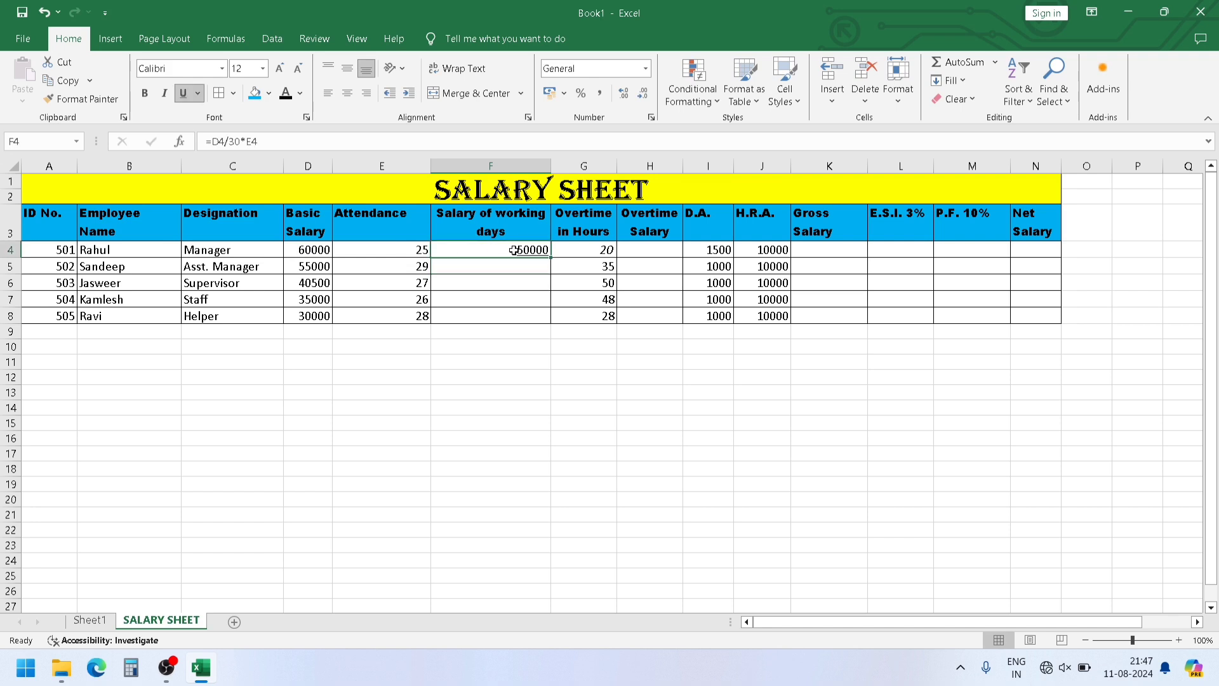
pyautogui.hotkey('ctrl', 'u')
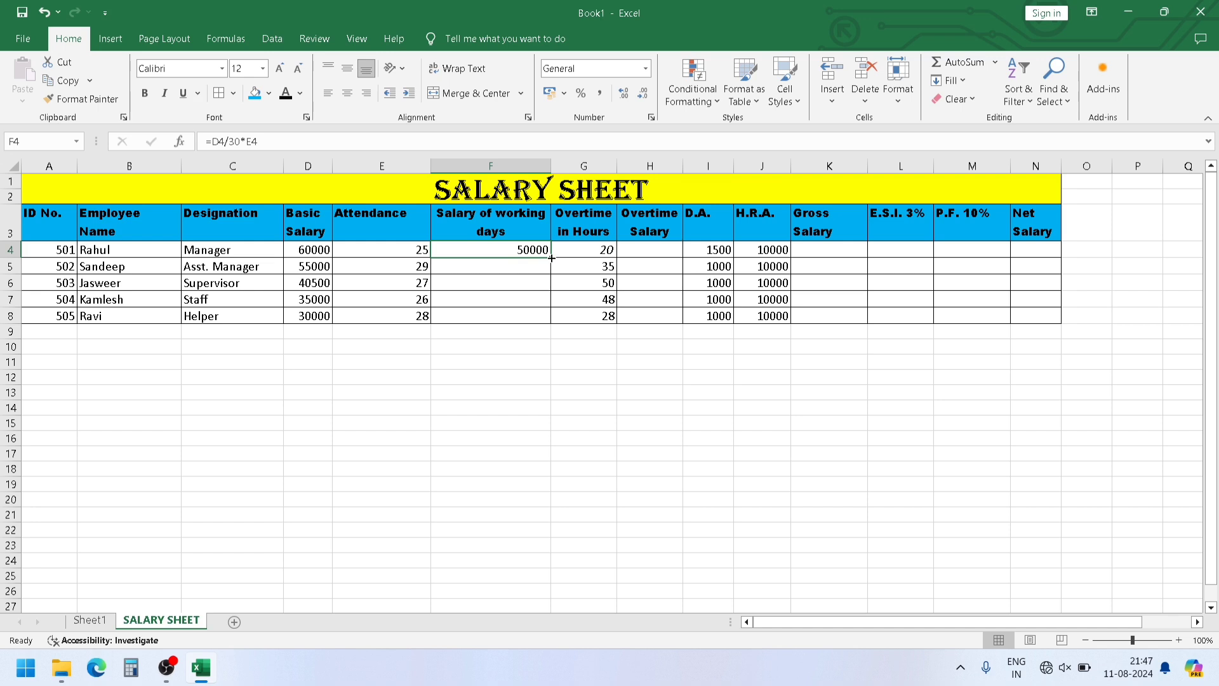
pyautogui.moveTo(552, 258); pyautogui.dragTo(545, 324)
pyautogui.click(526, 359)
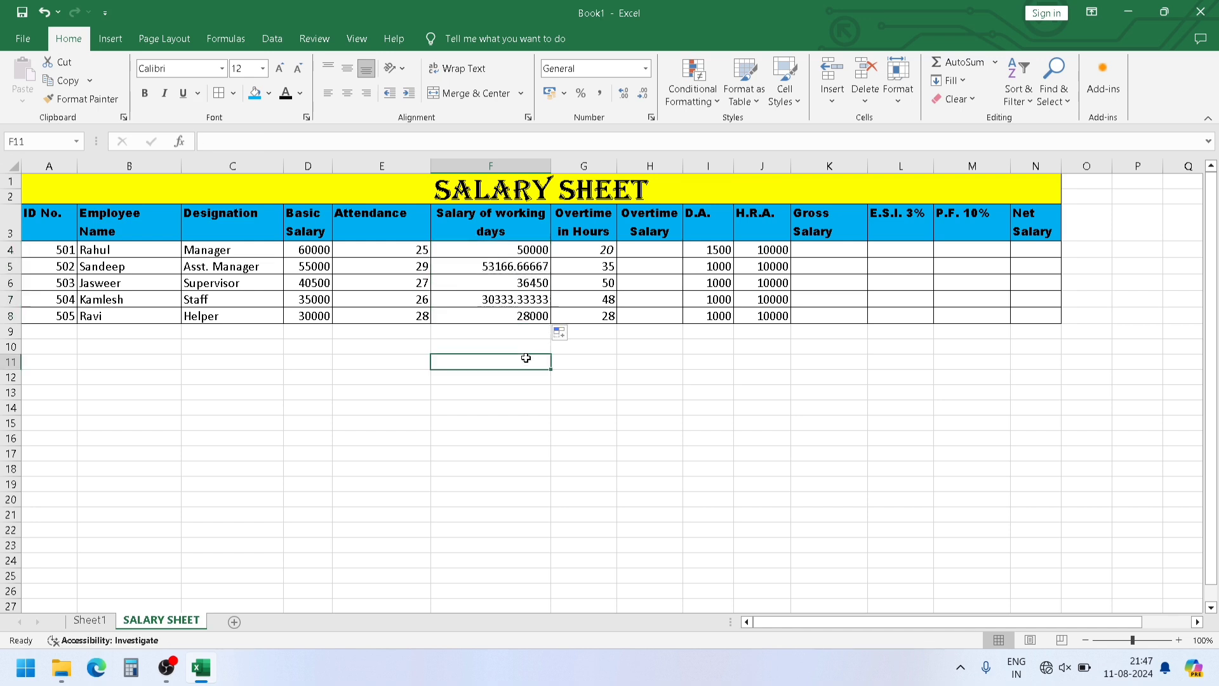
# Reduce the working-days salary in F5 to zero decimal places
pyautogui.click(516, 269)
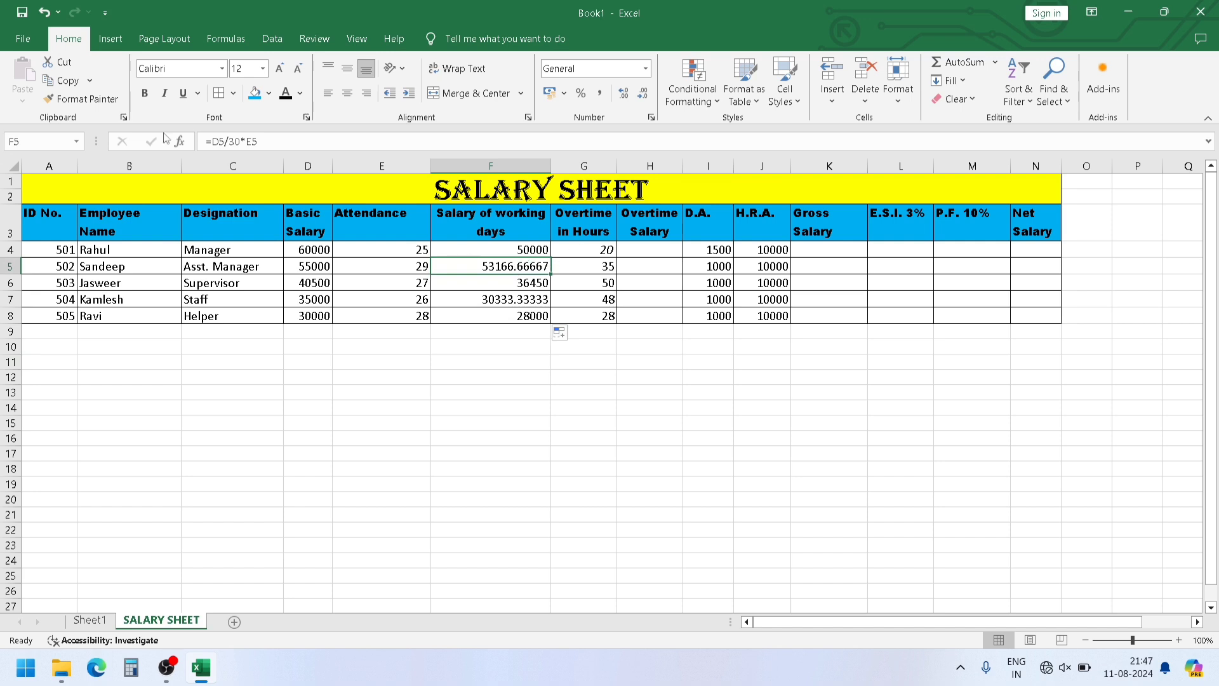
pyautogui.click(643, 97)
pyautogui.click(643, 96)
pyautogui.click(643, 97)
pyautogui.click(643, 97)
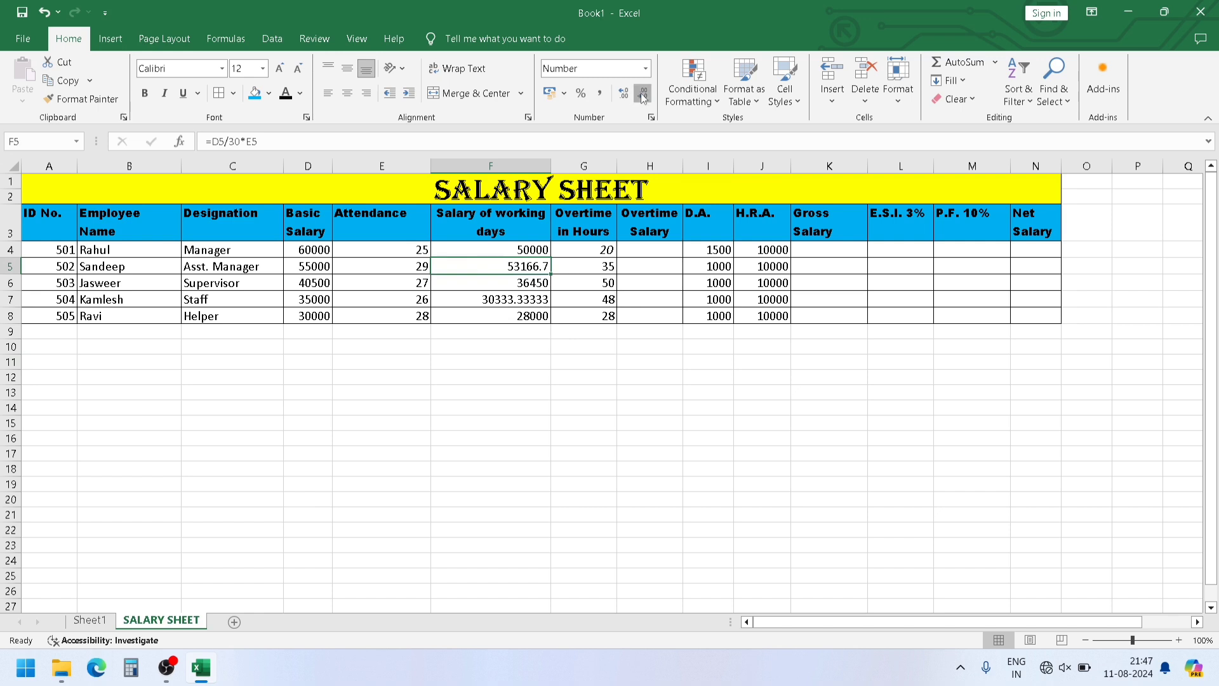
pyautogui.click(643, 96)
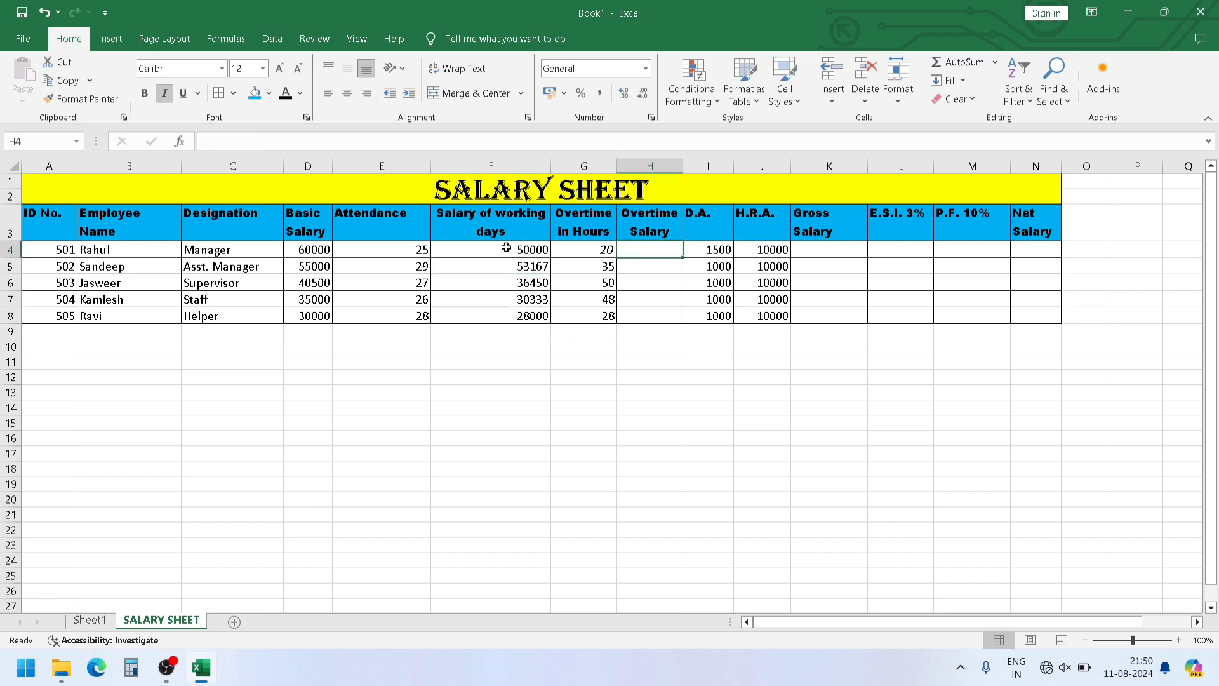
# Calculate the first employee's overtime salary in H4 with the formula =D4/30/8*G4
pyautogui.write('=')
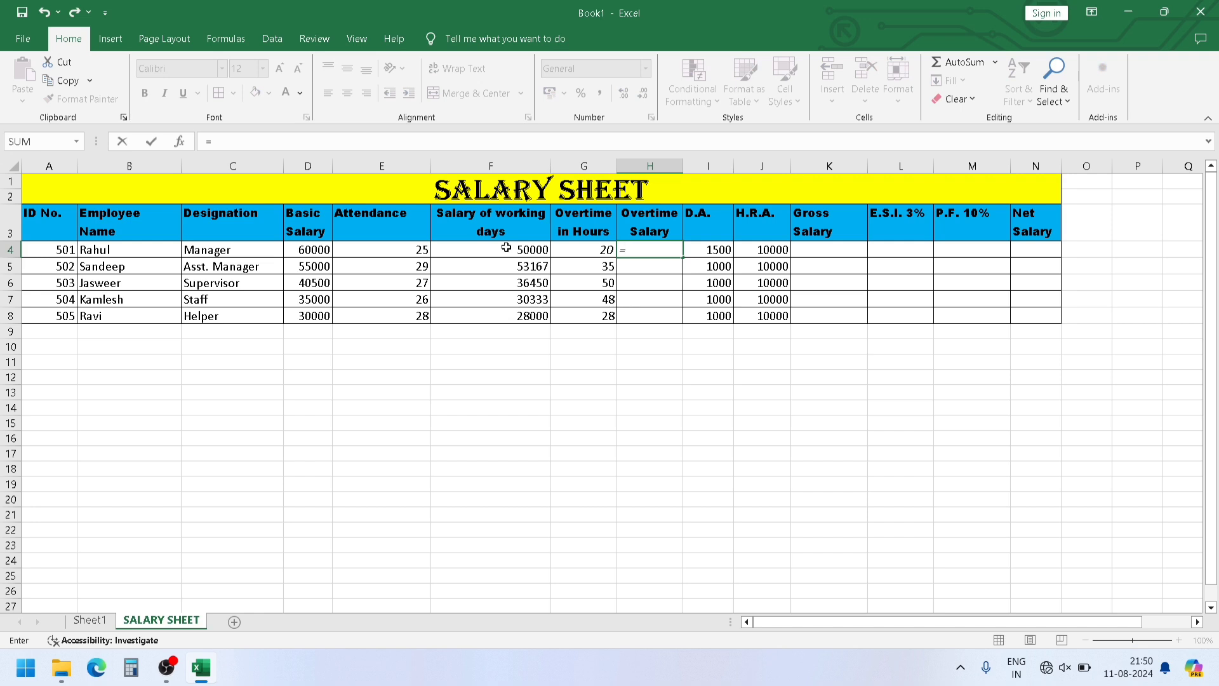
pyautogui.click(300, 249)
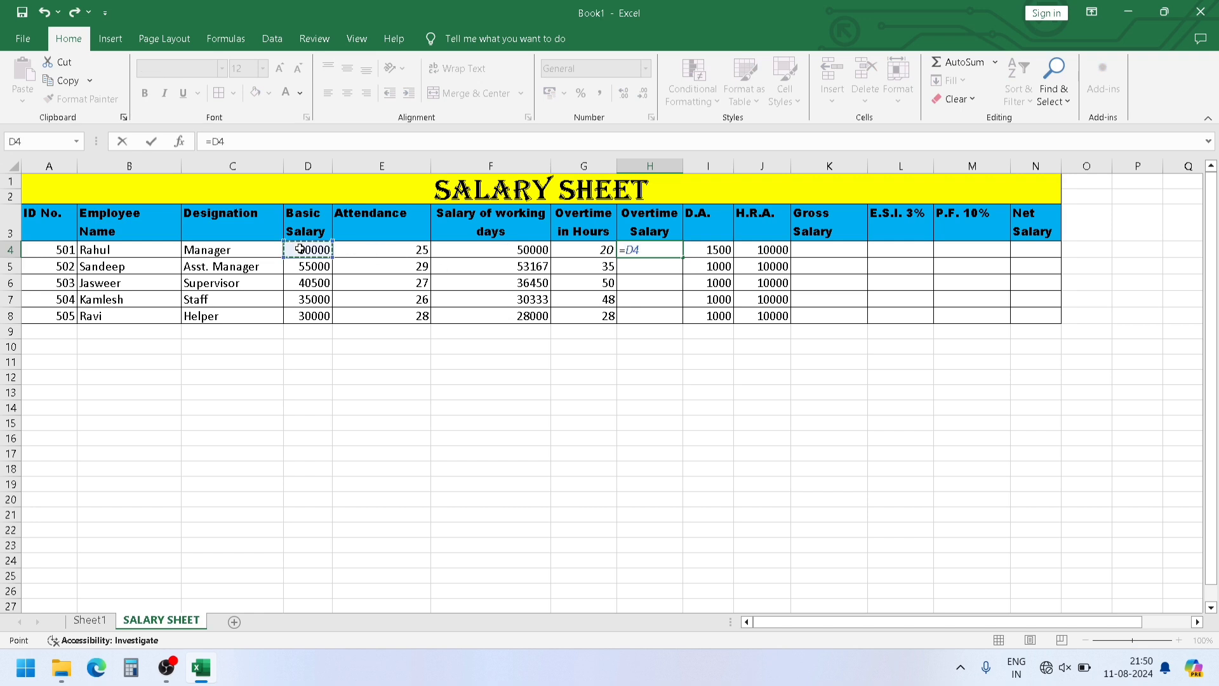
pyautogui.write('/30/8')
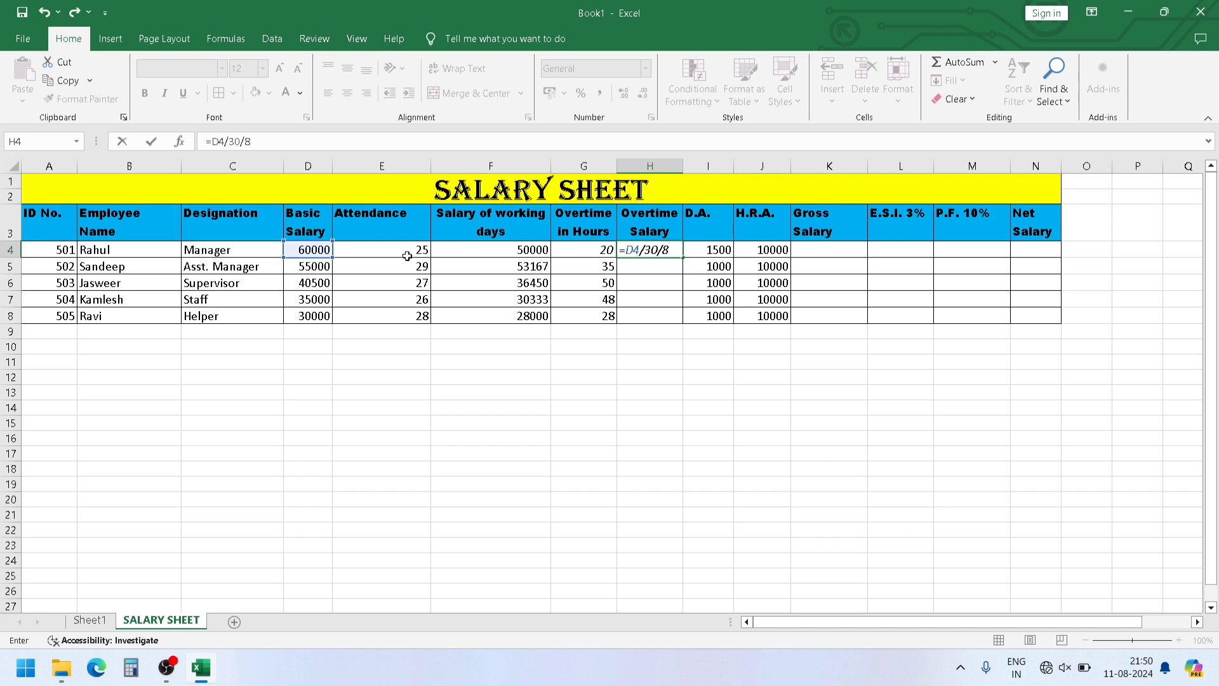
pyautogui.write('*')
pyautogui.click(568, 250)
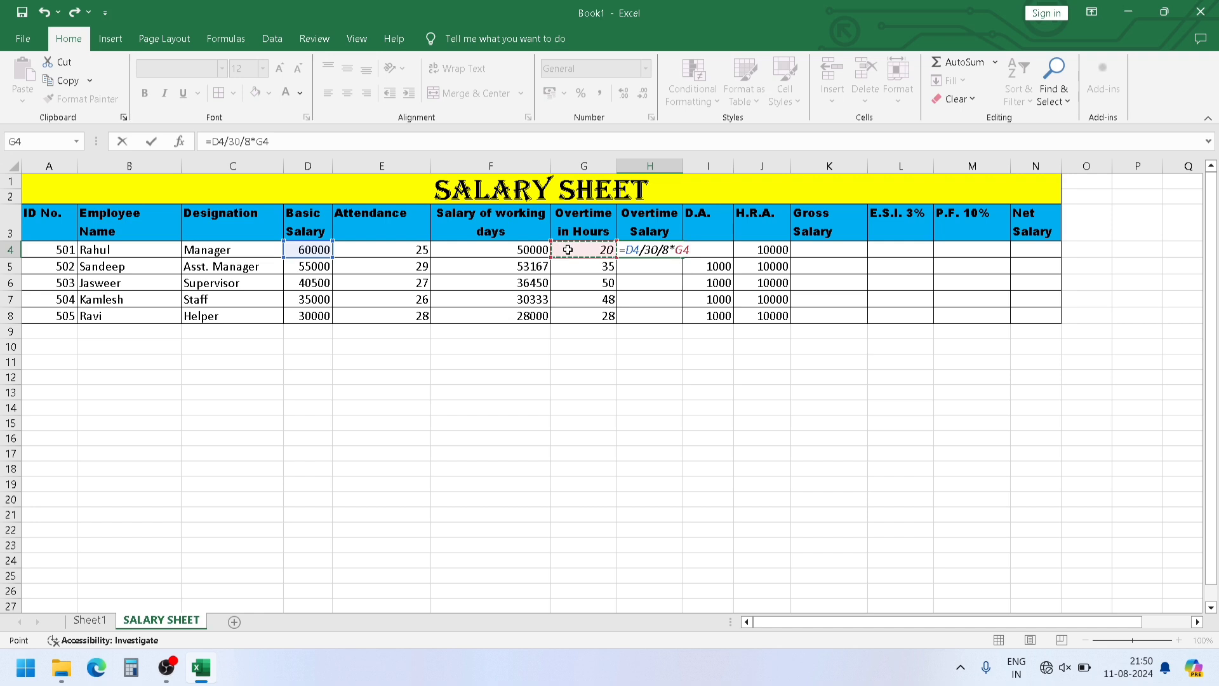
pyautogui.press('Return')
# Fill the overtime salary formula from H4 down through H8
pyautogui.click(659, 250)
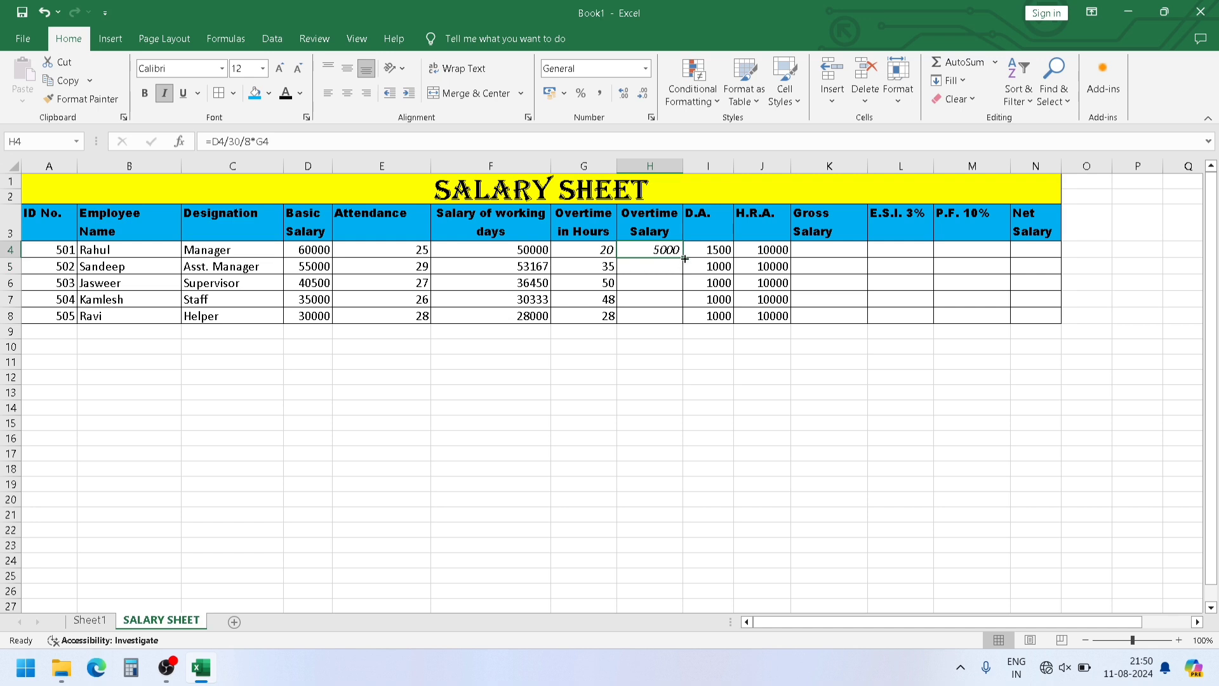
pyautogui.moveTo(685, 259); pyautogui.dragTo(675, 318)
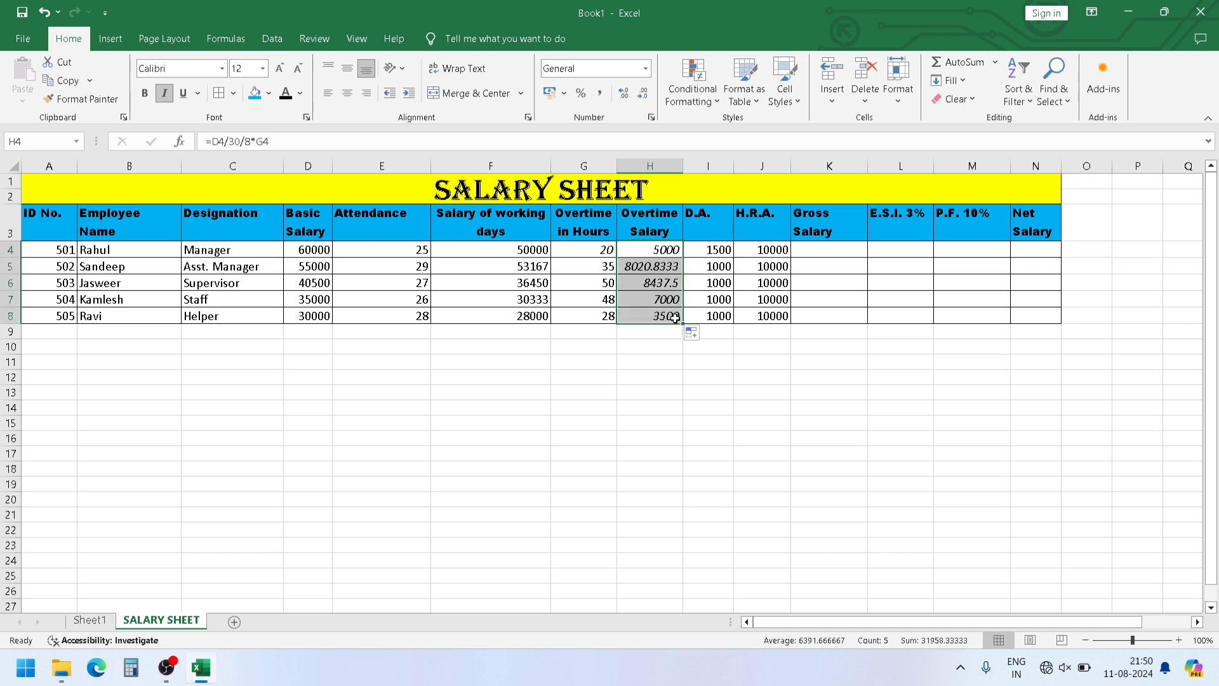
pyautogui.click(666, 333)
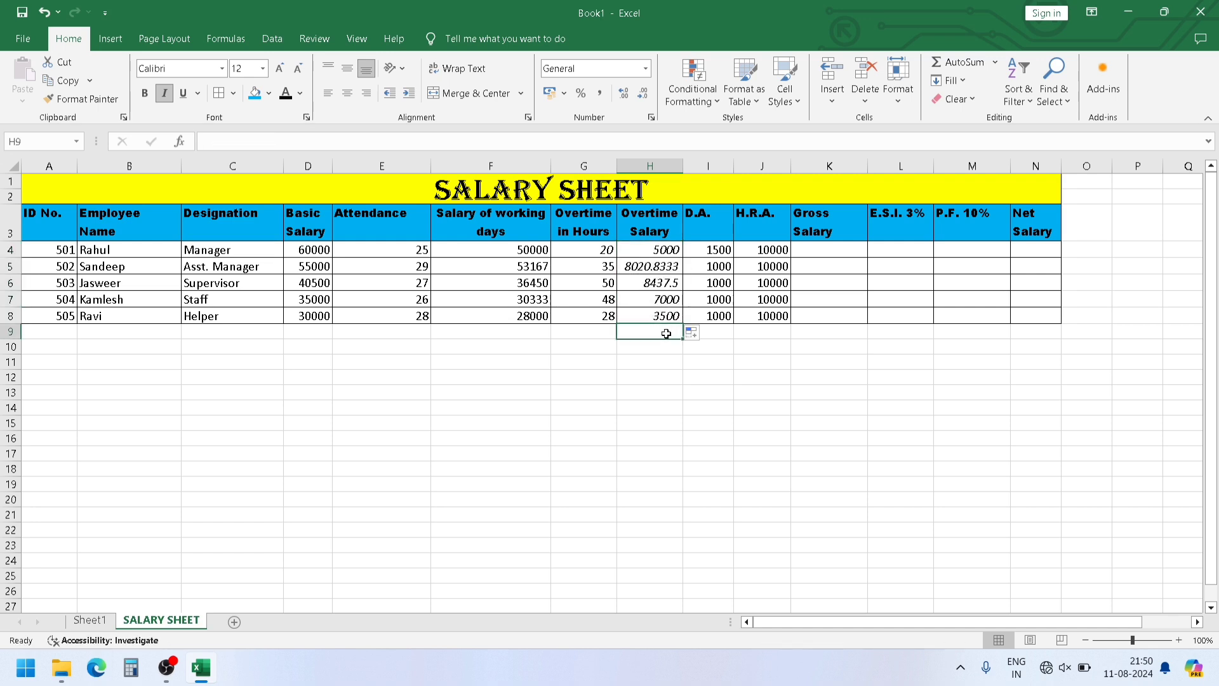
# Reduce the overtime salary in H5 to zero decimal places
pyautogui.click(664, 264)
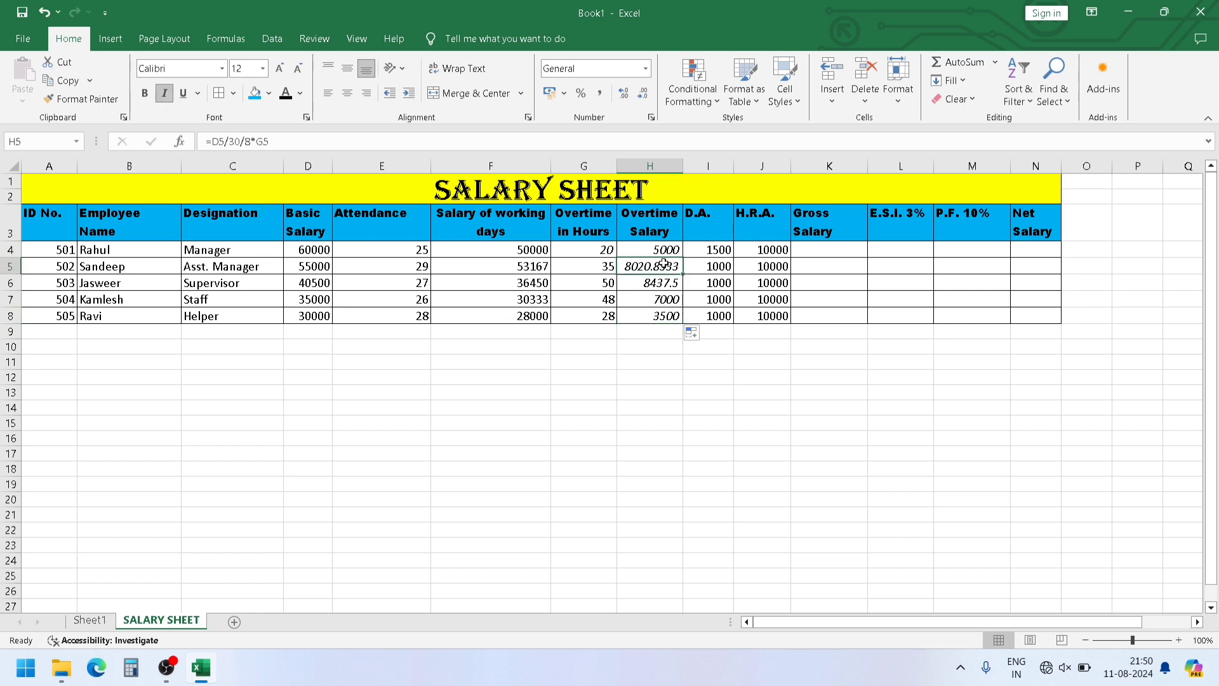
pyautogui.click(642, 95)
pyautogui.click(642, 95)
pyautogui.click(642, 95)
pyautogui.click(642, 95)
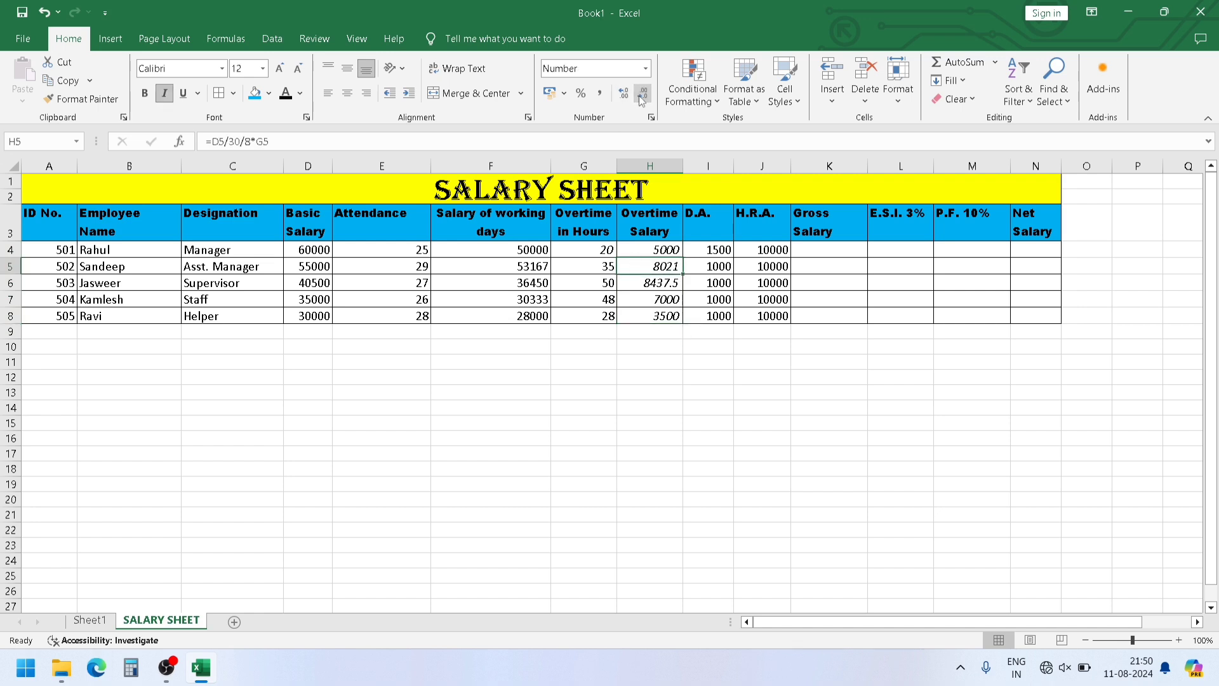
# Reduce the overtime salary in H6 to zero decimal places
pyautogui.click(654, 291)
pyautogui.press('F4')
# Calculate the first employee's gross salary in K4 with the formula =F4+H4+I4+J4 and fill it down through K8
pyautogui.click(830, 257)
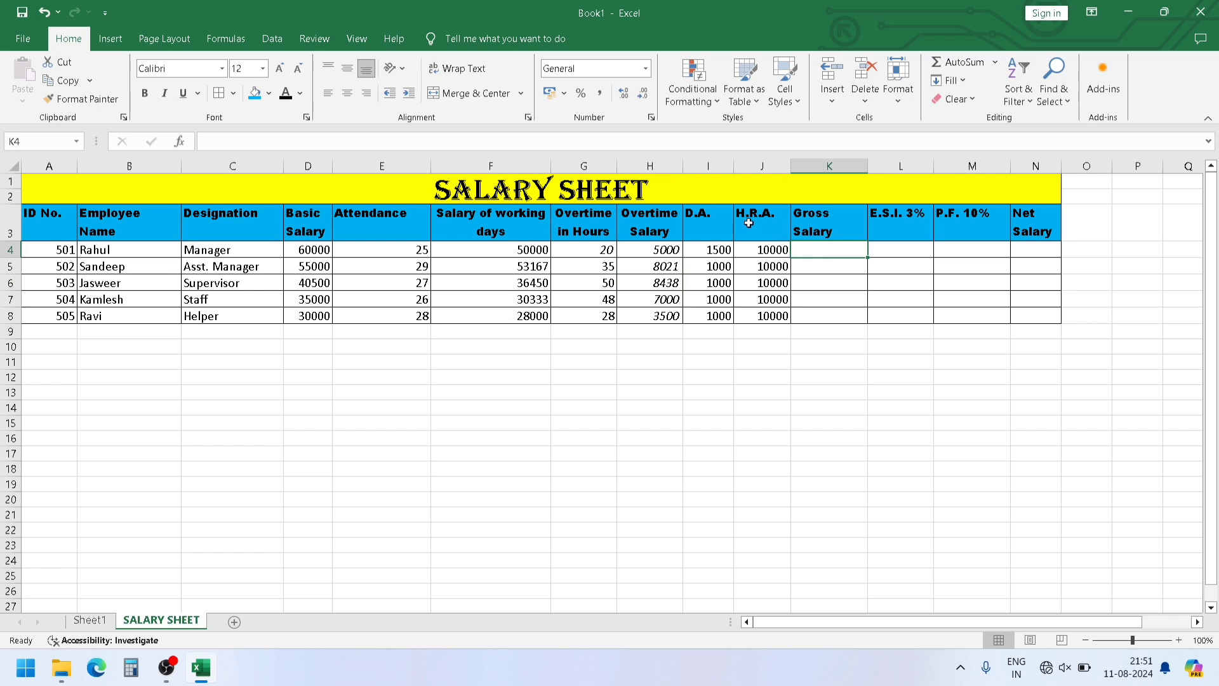
pyautogui.write('=')
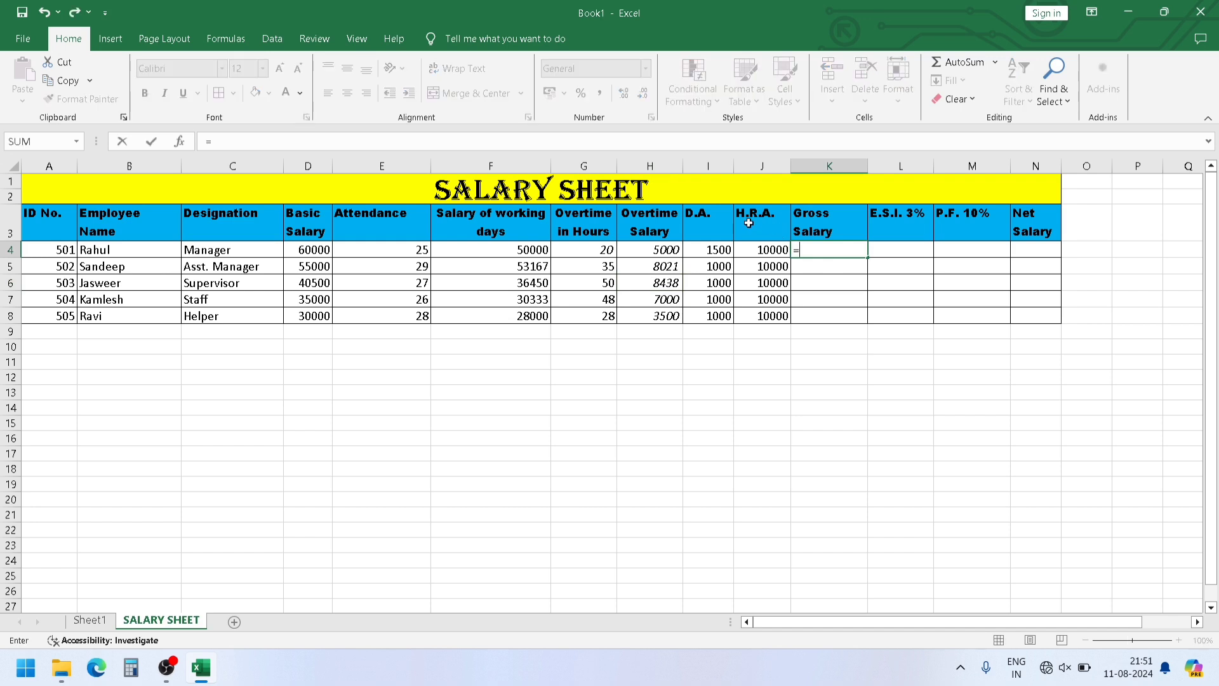
pyautogui.click(499, 251)
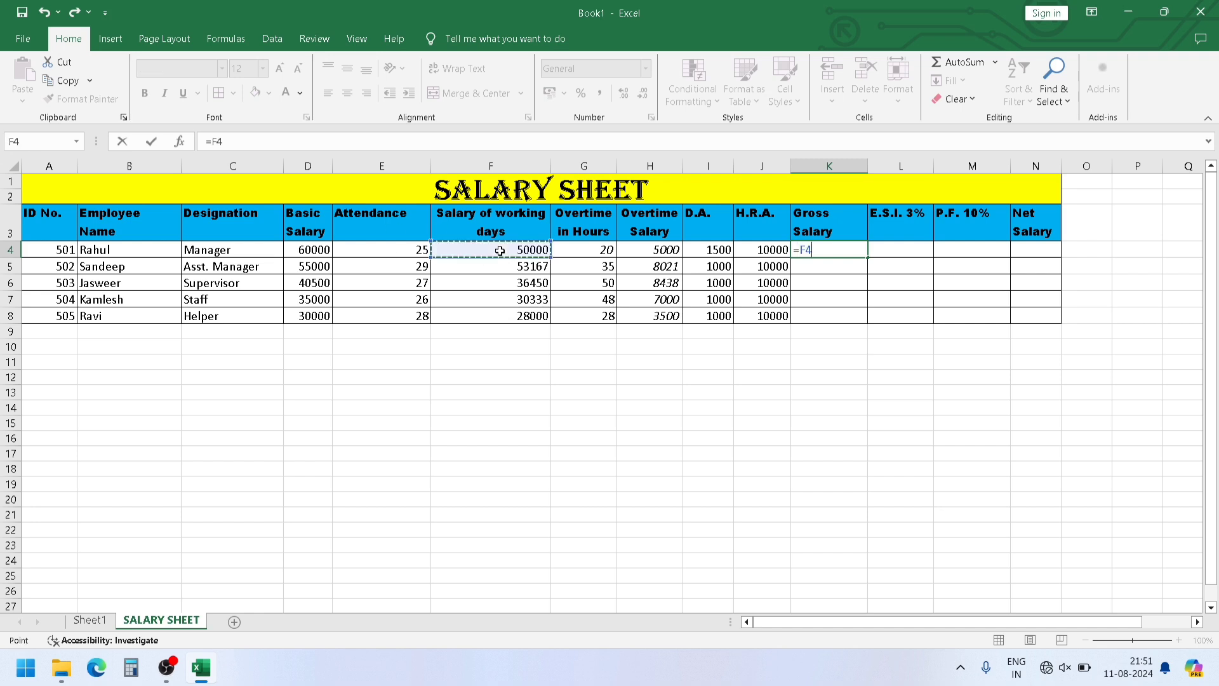
pyautogui.write('+')
pyautogui.click(674, 254)
pyautogui.write('+')
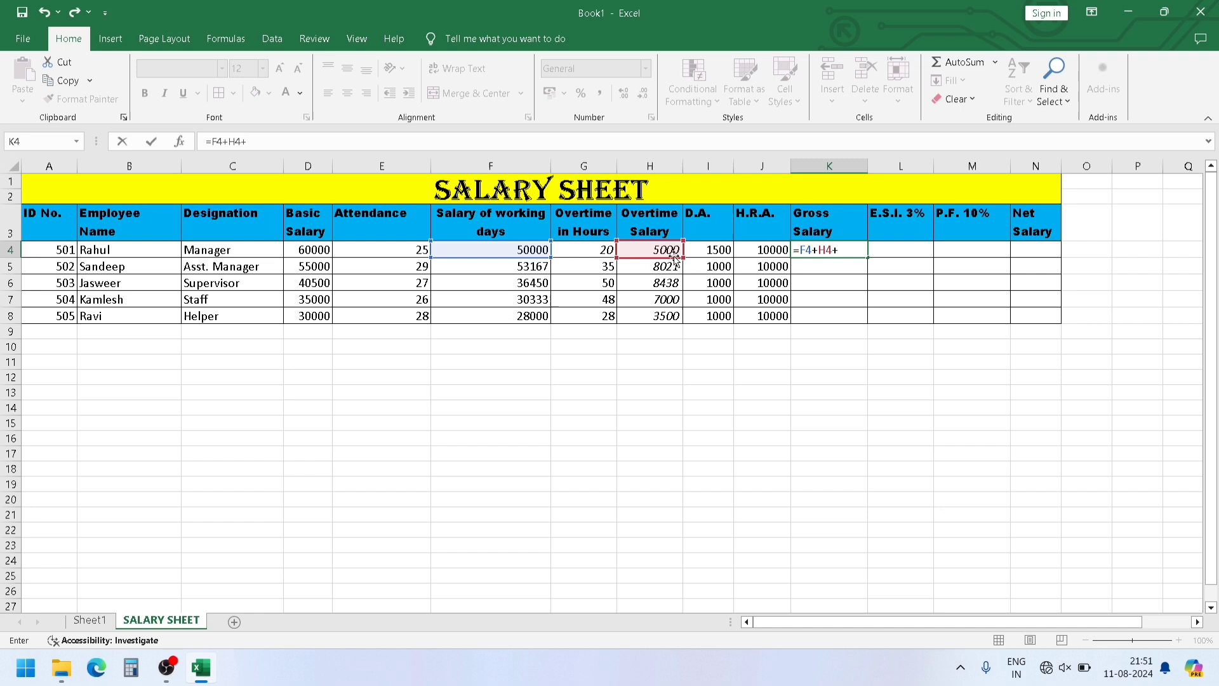
pyautogui.click(706, 251)
pyautogui.write('+')
pyautogui.click(779, 245)
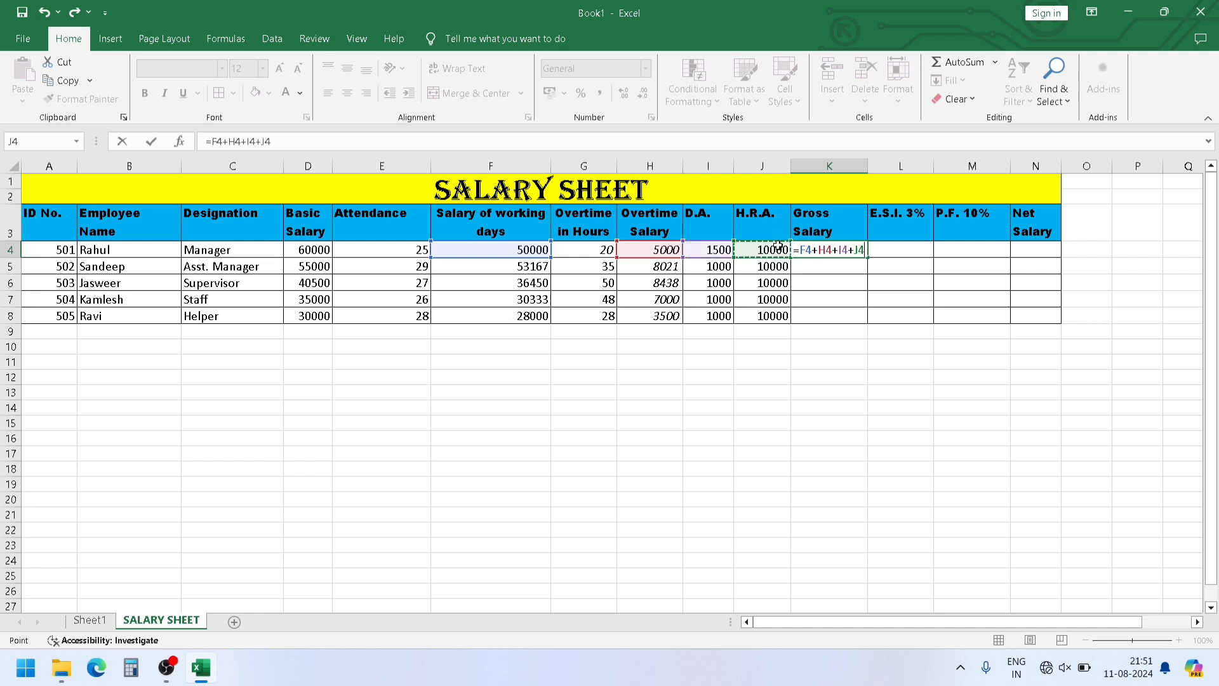
pyautogui.press('Return')
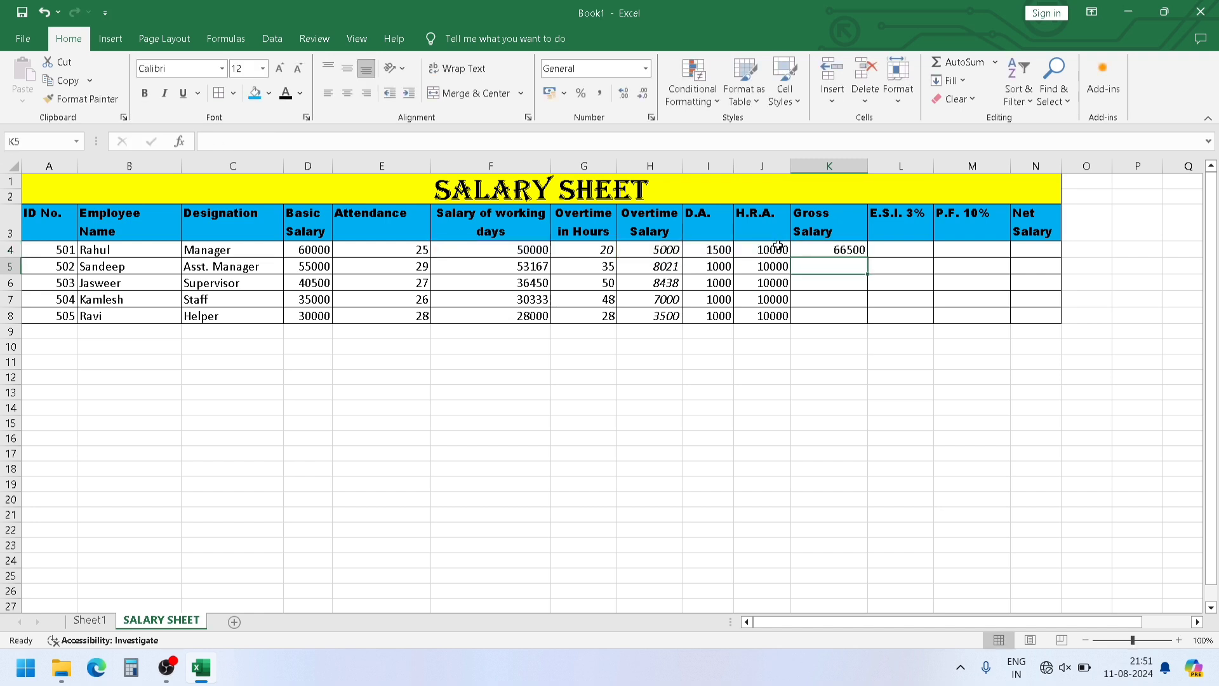
pyautogui.click(862, 252)
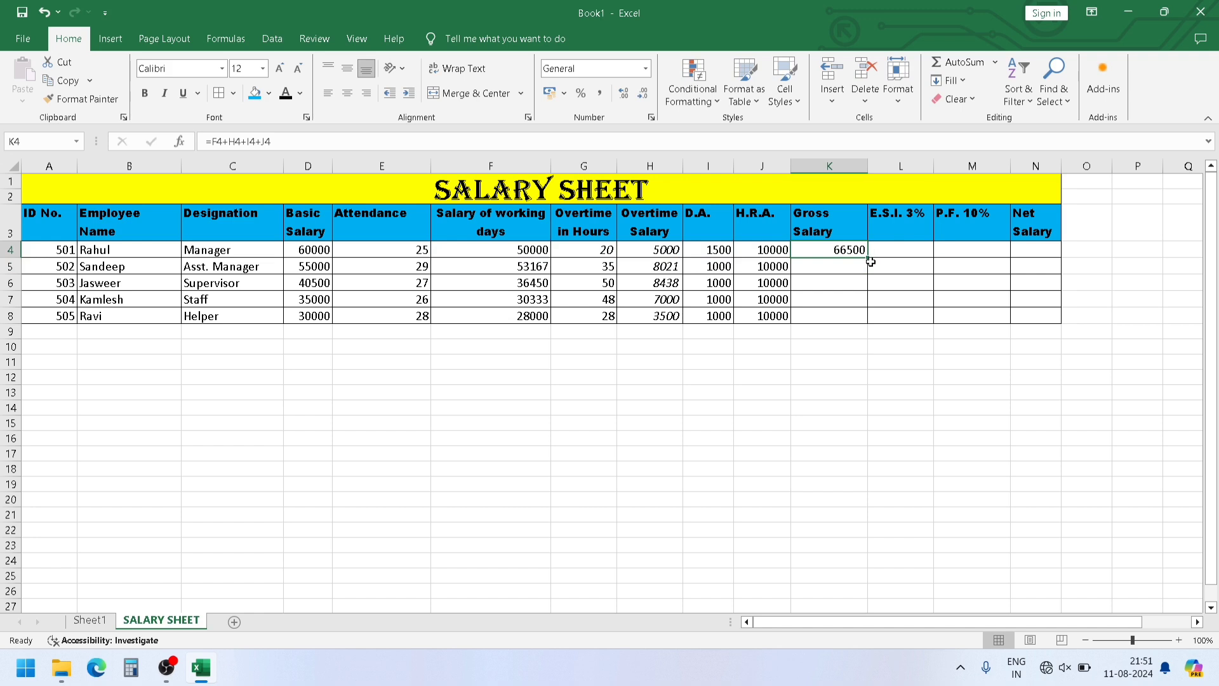
pyautogui.moveTo(867, 254); pyautogui.dragTo(862, 316)
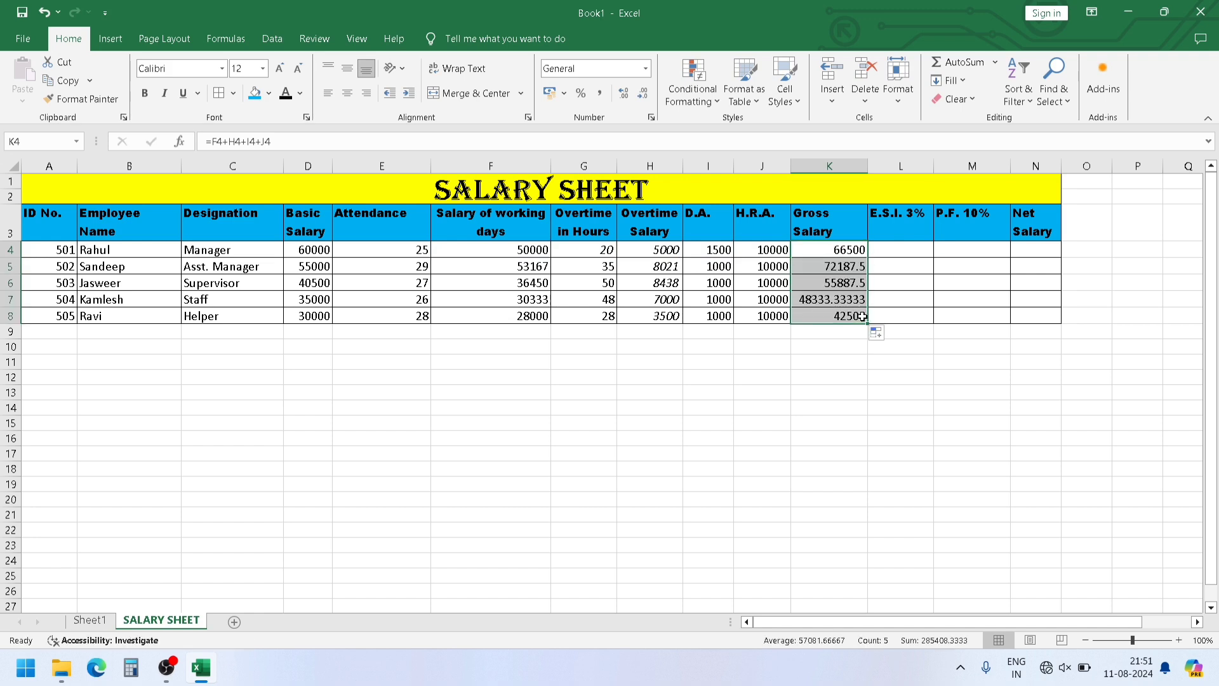
# Reduce the gross salaries in K5 through K7 to zero decimal places
pyautogui.click(849, 301)
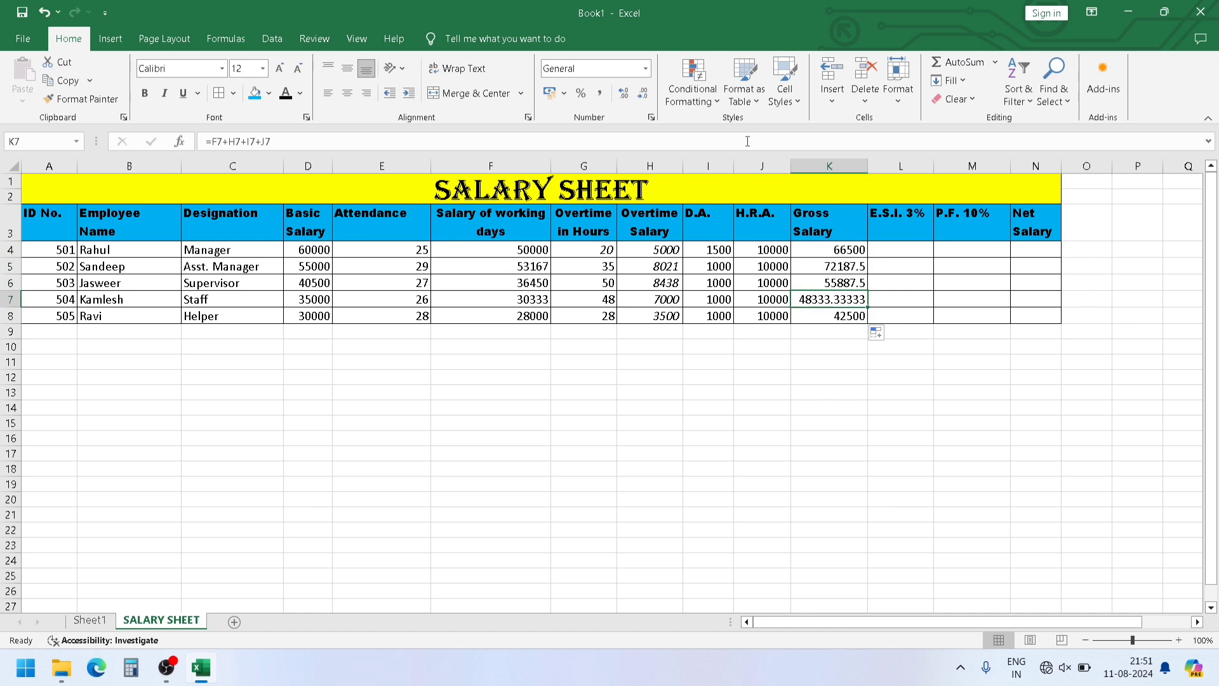
pyautogui.click(643, 94)
pyautogui.click(643, 94)
pyautogui.click(643, 94)
pyautogui.click(643, 94)
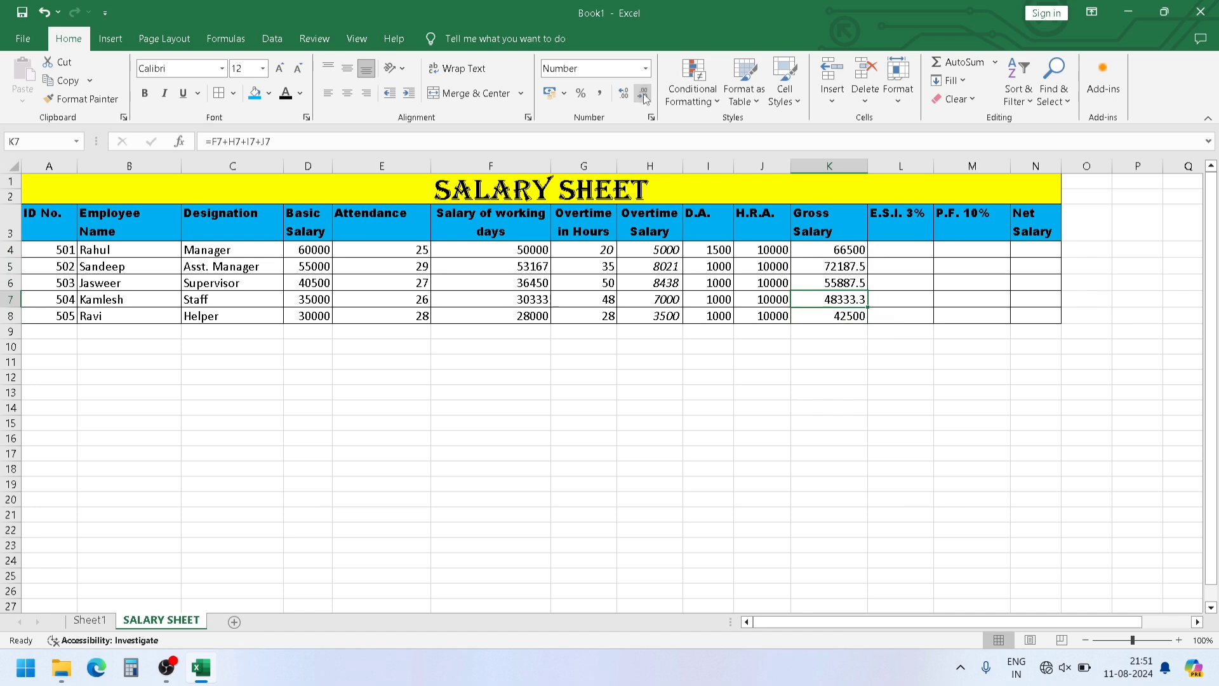
pyautogui.click(644, 94)
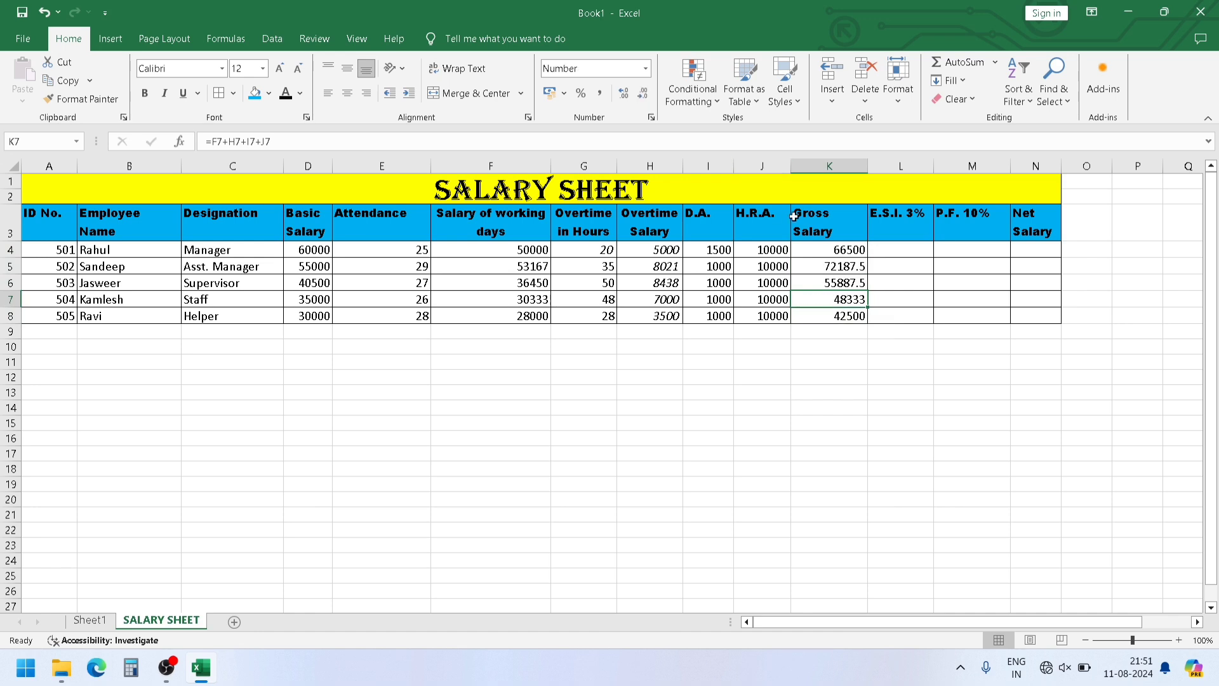
pyautogui.click(834, 267)
pyautogui.hotkey('shift', 'Down')
pyautogui.hotkey('shift', 'Down')
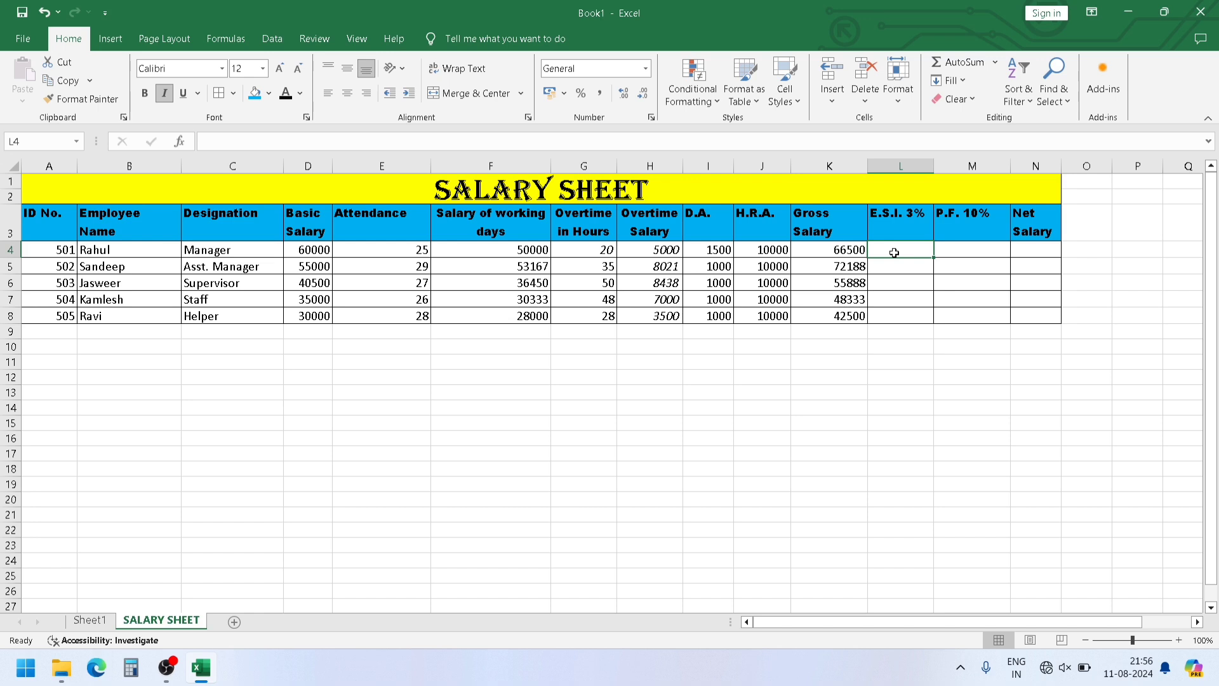
# Calculate the first employee's 3% E.S.I. deduction in L4 with the formula =F4*3/100
pyautogui.write('=')
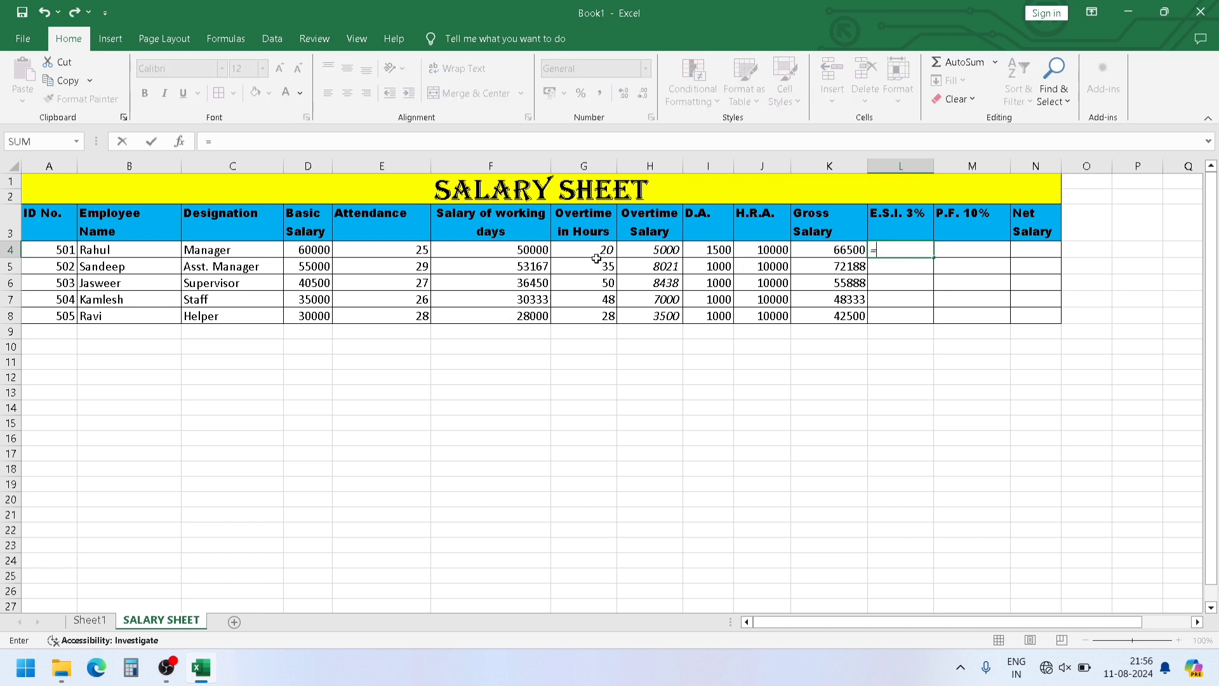
pyautogui.click(527, 250)
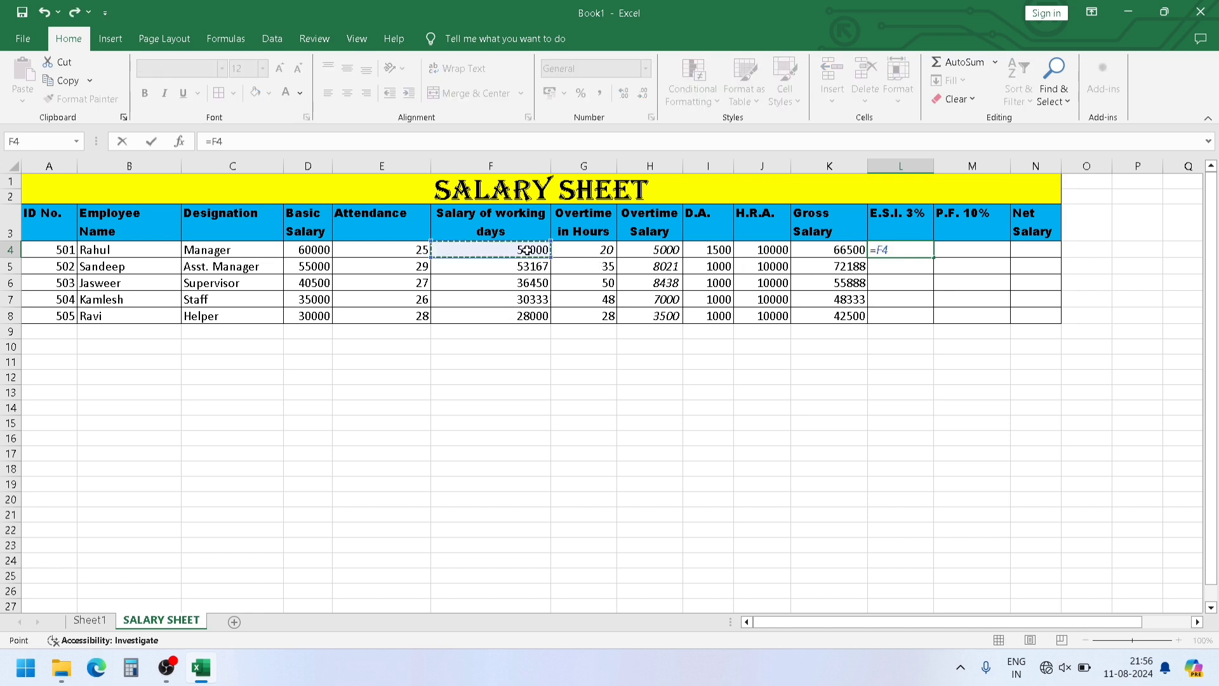
pyautogui.write('*3/100')
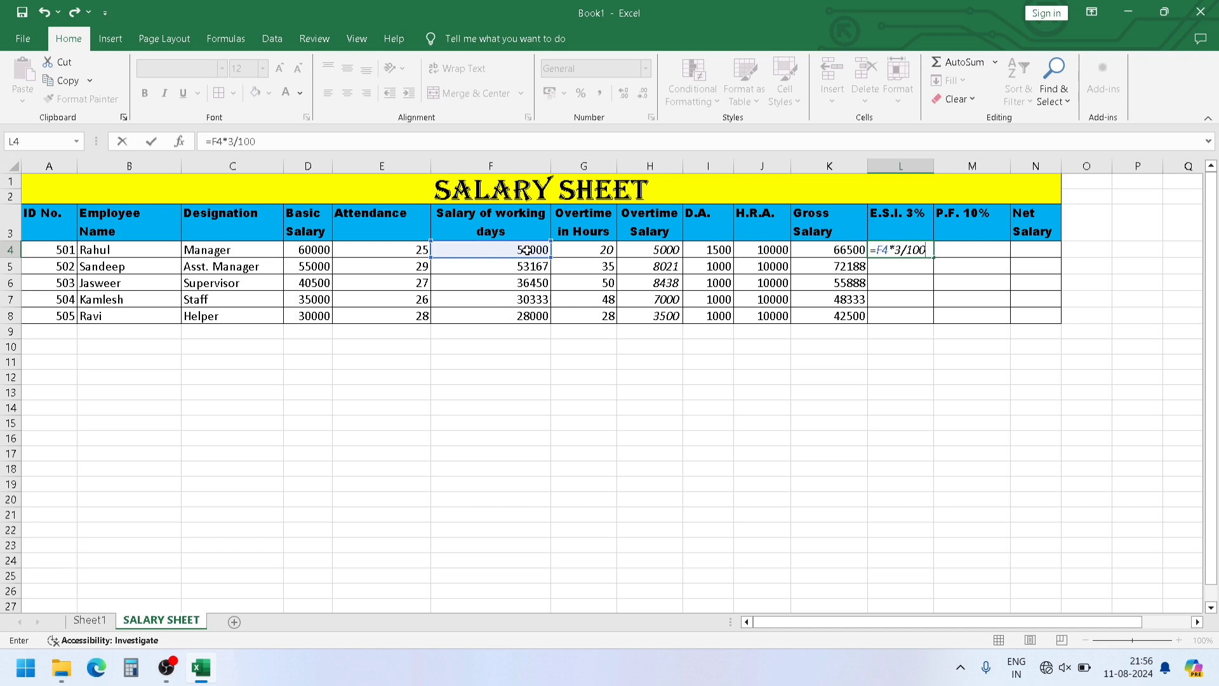
pyautogui.press('Return')
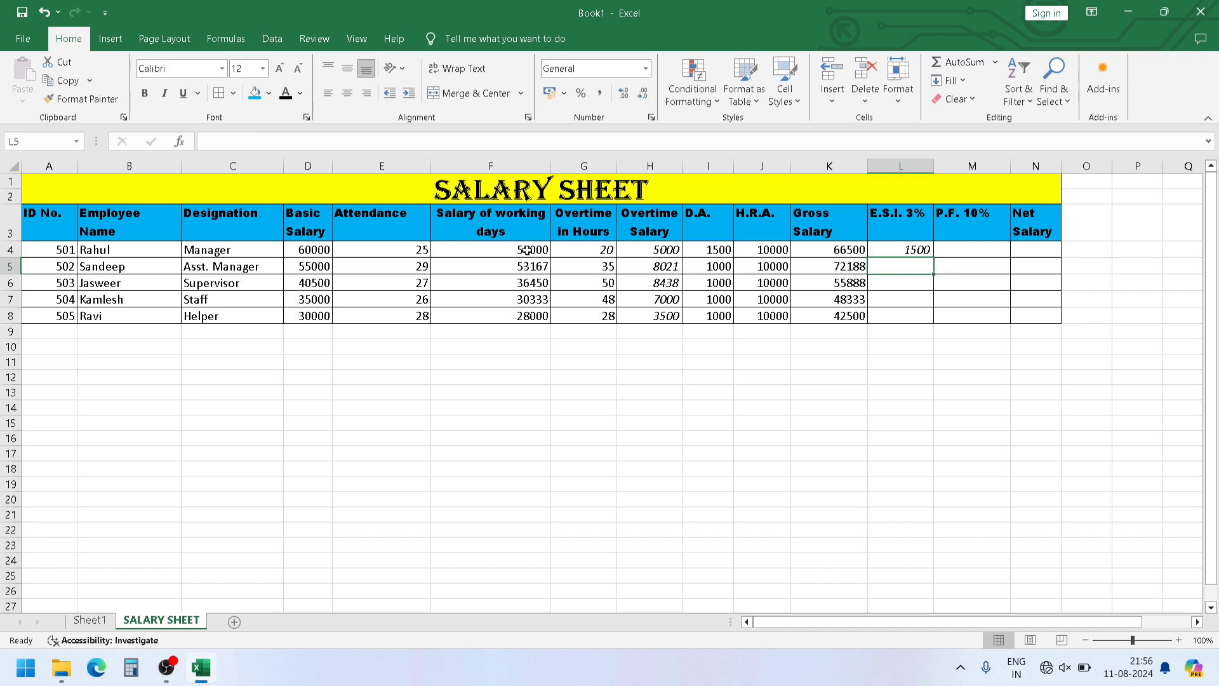
# Calculate the first employee's 10% P.F. deduction in M4 with the formula =F4*10/100
pyautogui.click(964, 249)
pyautogui.write('=')
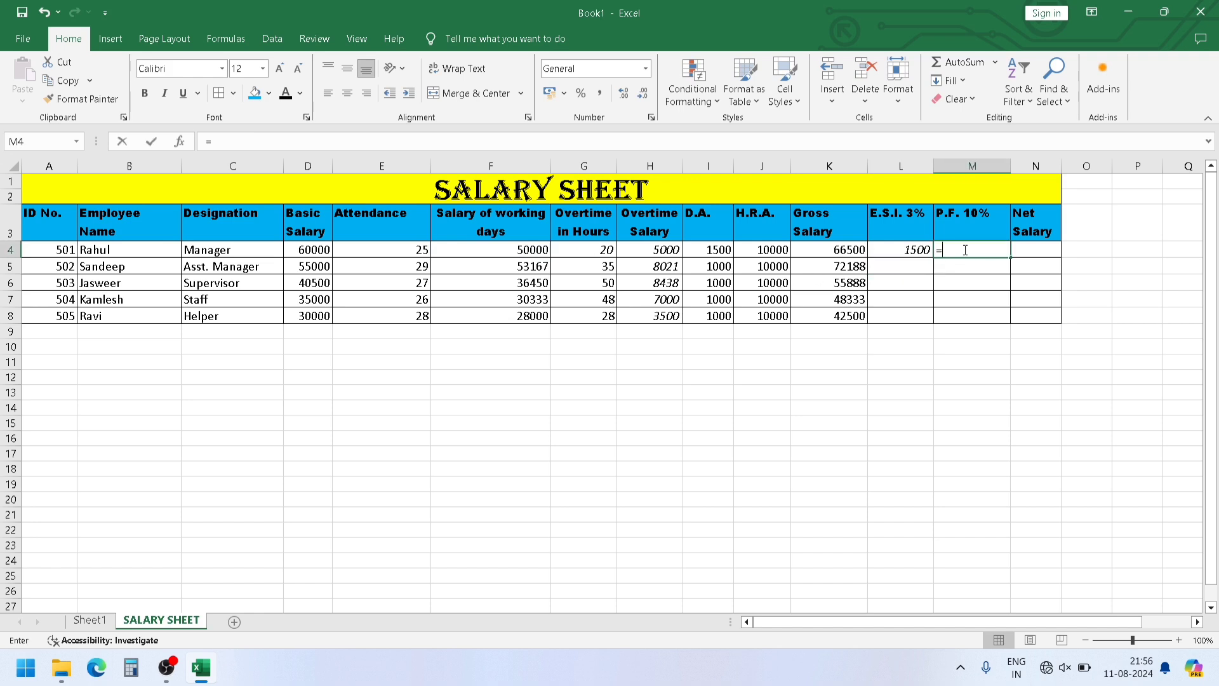
pyautogui.click(516, 250)
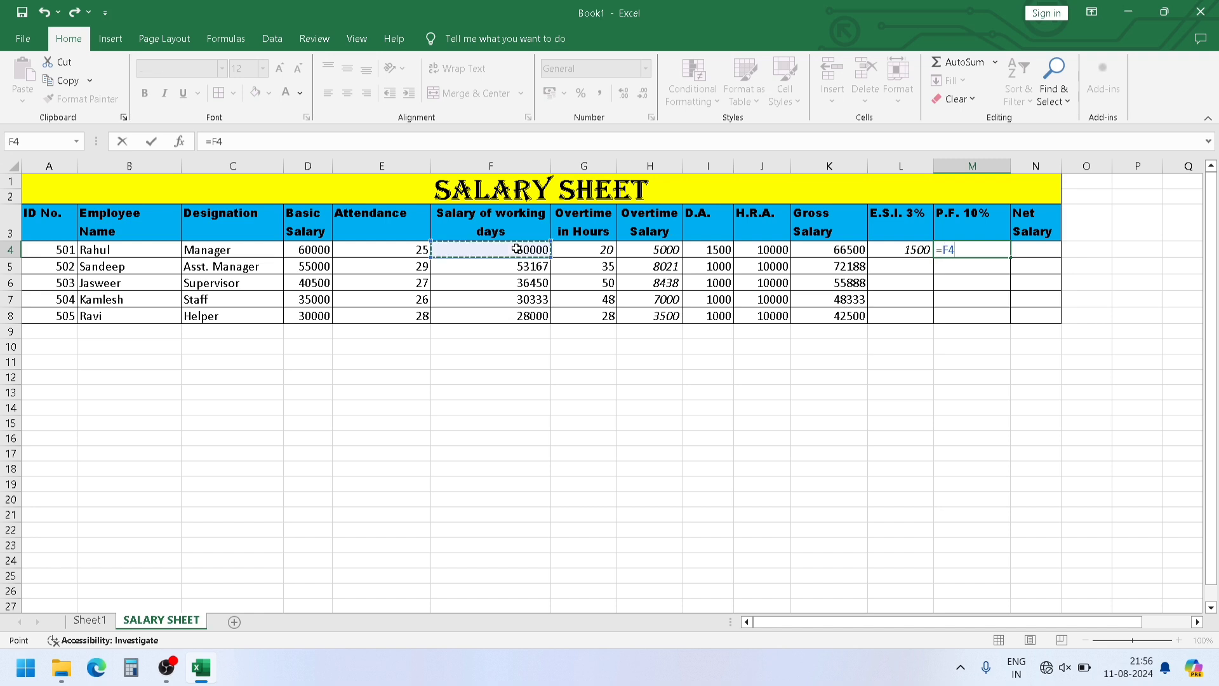
pyautogui.write('/')
pyautogui.press('BackSpace')
pyautogui.write('*10/100')
pyautogui.press('Return')
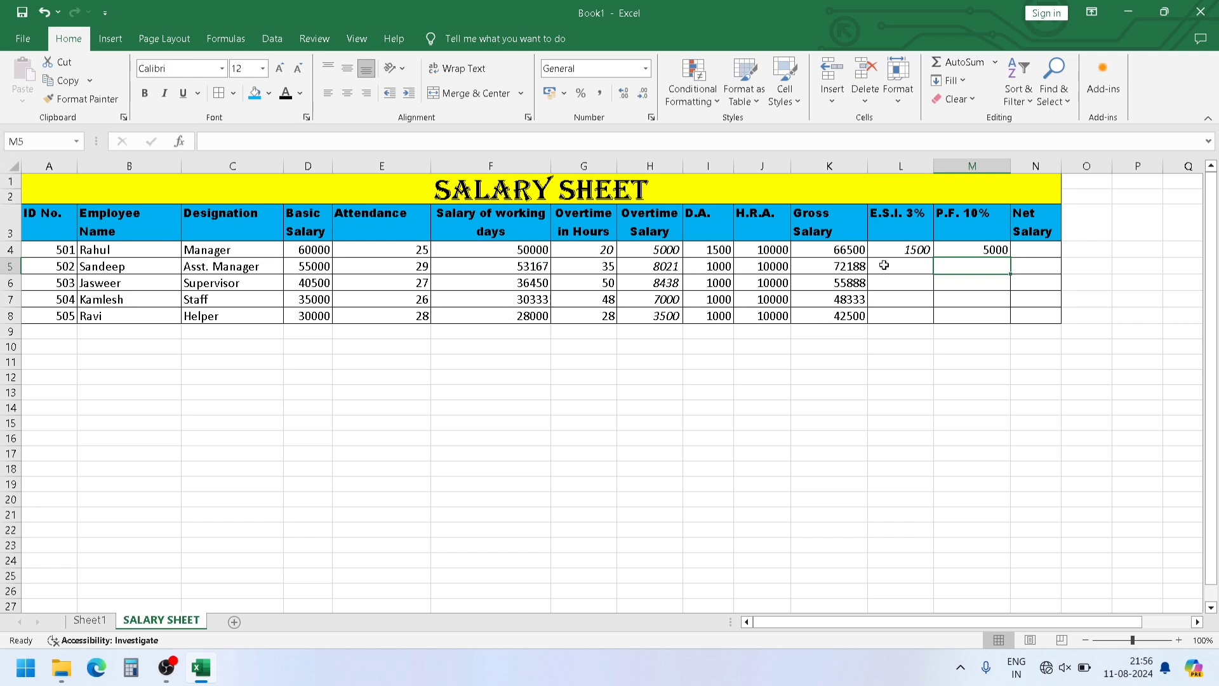
# Fill the E.S.I. and P.F. formulas from row 4 down through row 8 and reduce the fractional results to zero decimal places
pyautogui.click(899, 250)
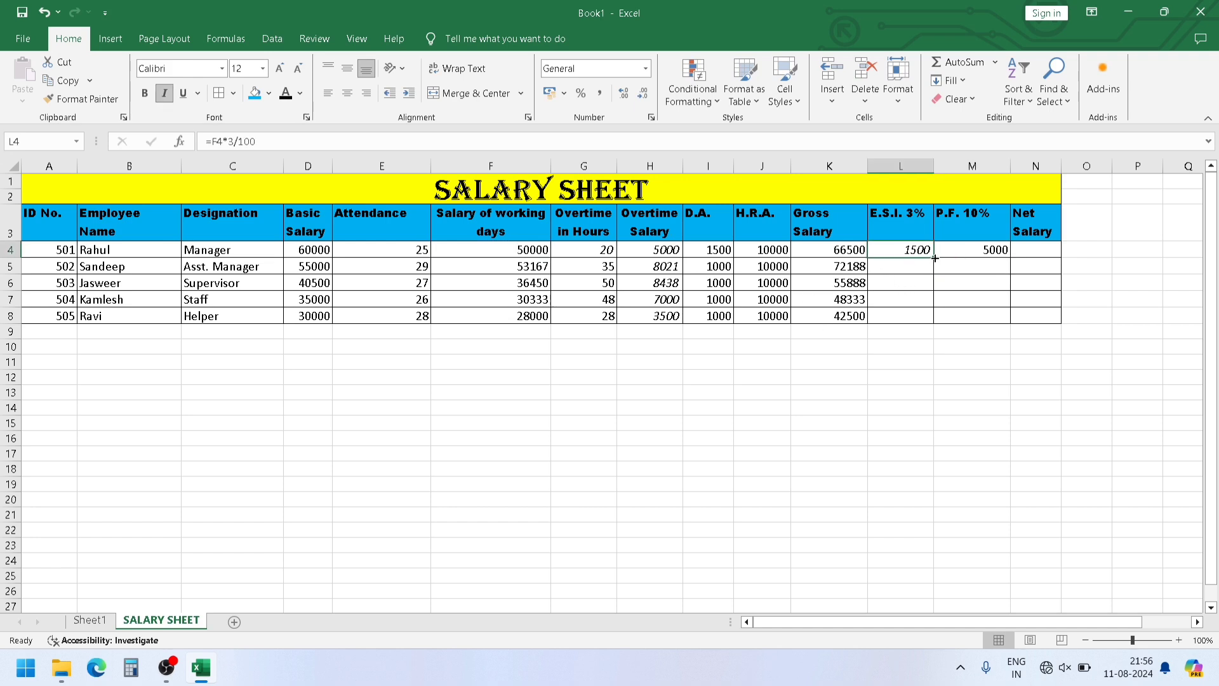
pyautogui.moveTo(934, 258); pyautogui.dragTo(933, 318)
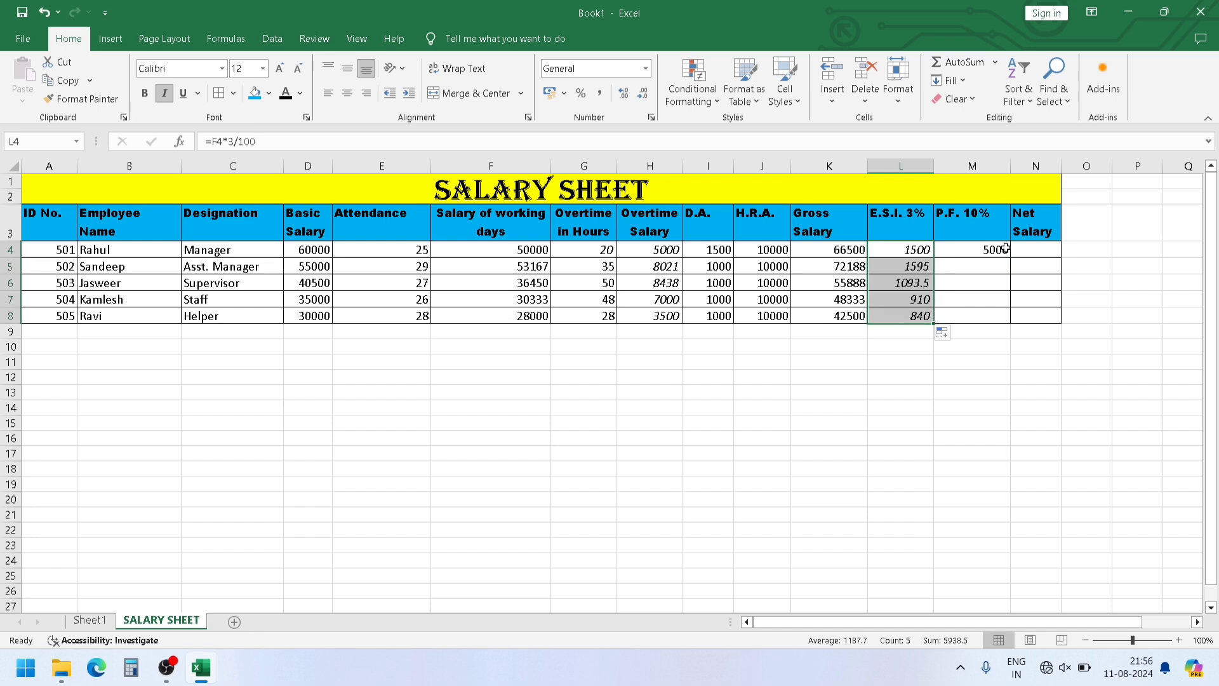
pyautogui.click(981, 250)
pyautogui.doubleClick(1011, 258)
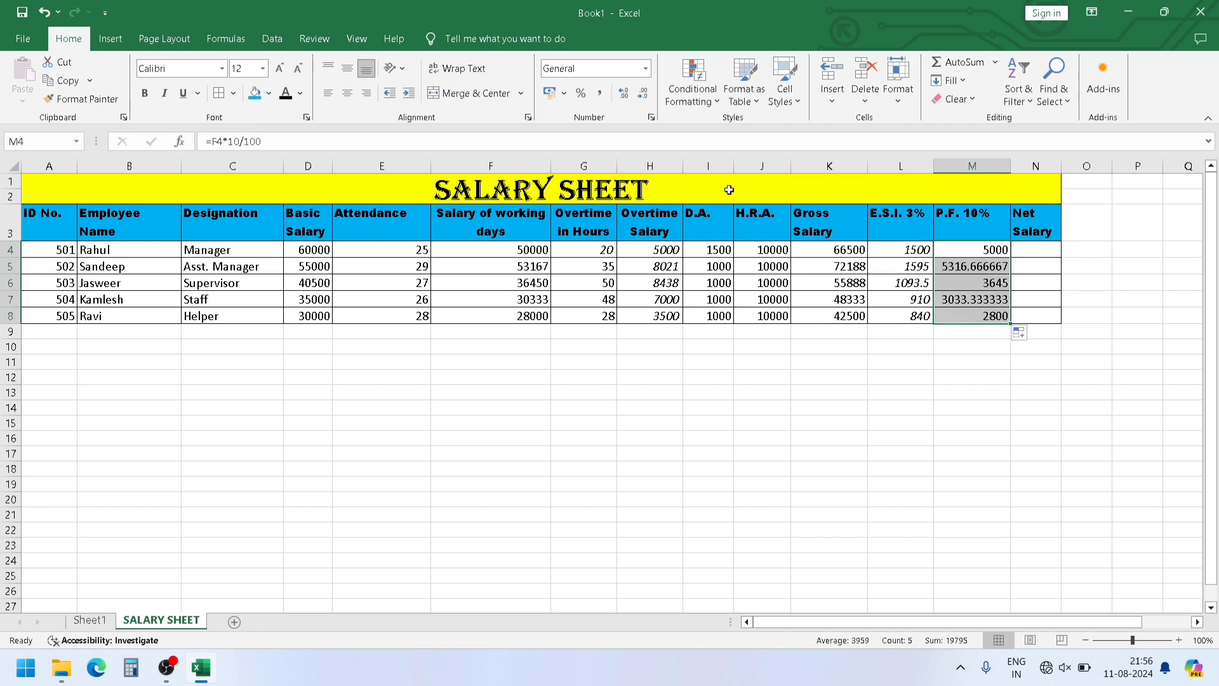
pyautogui.click(643, 93)
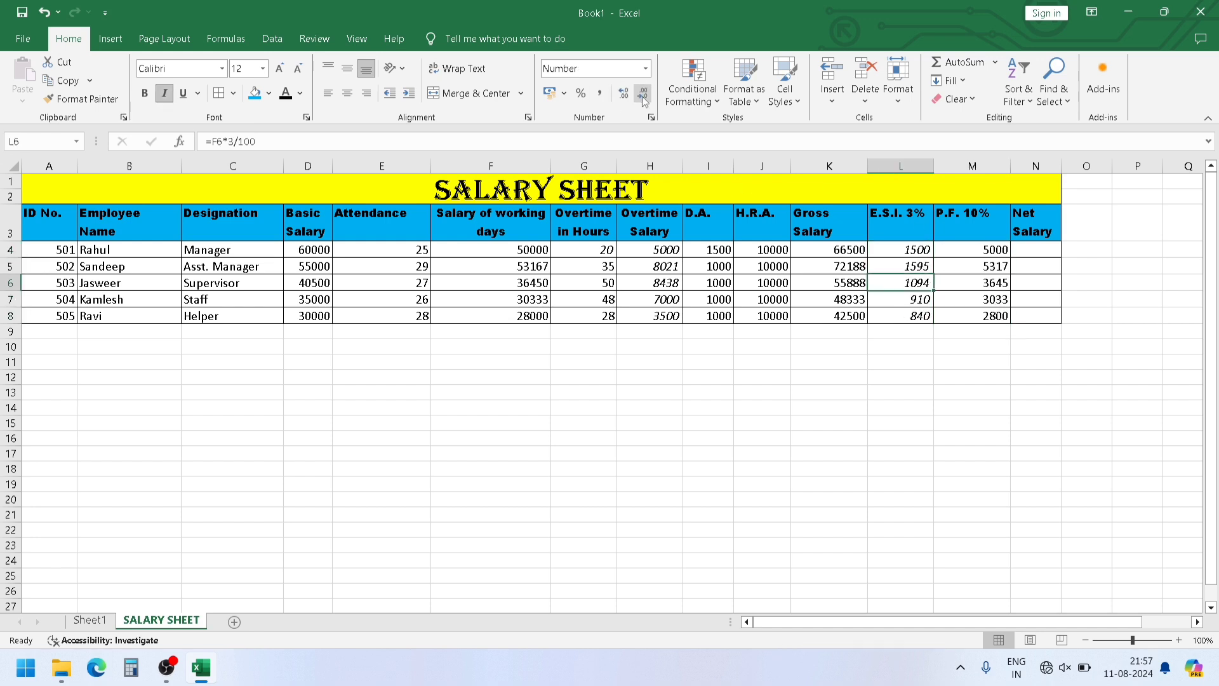
# Calculate the first employee's net salary in N4 with the formula =K4-L4-M4
pyautogui.click(1034, 253)
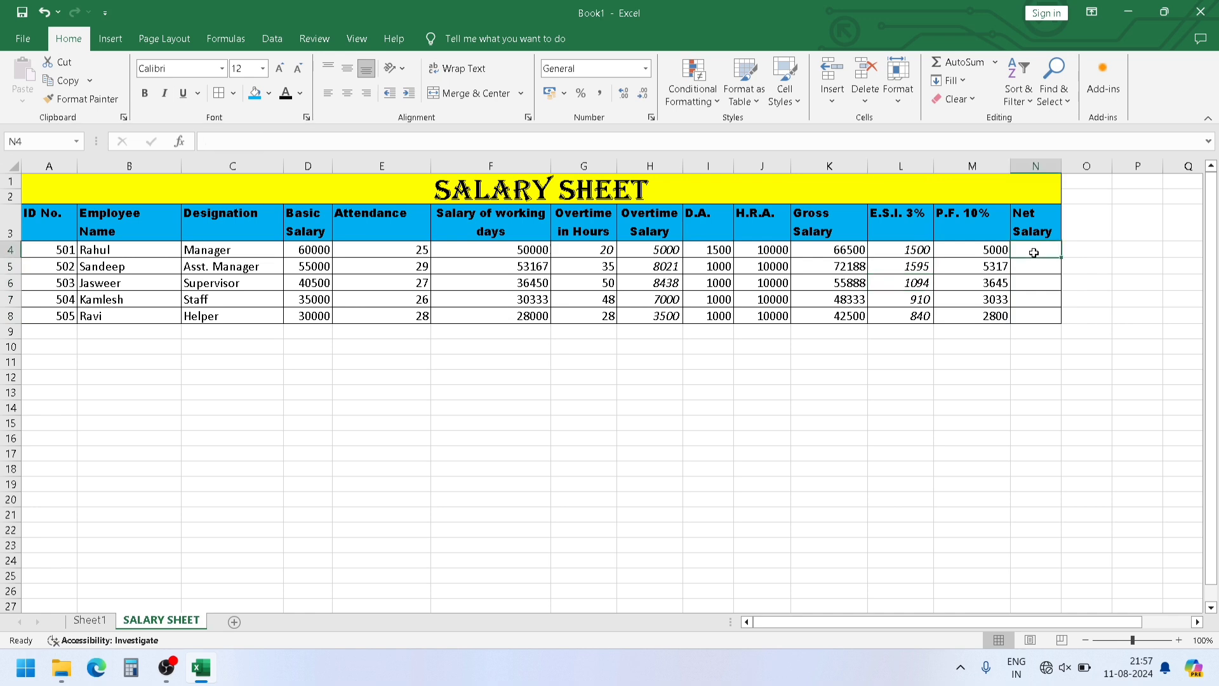
pyautogui.write('=')
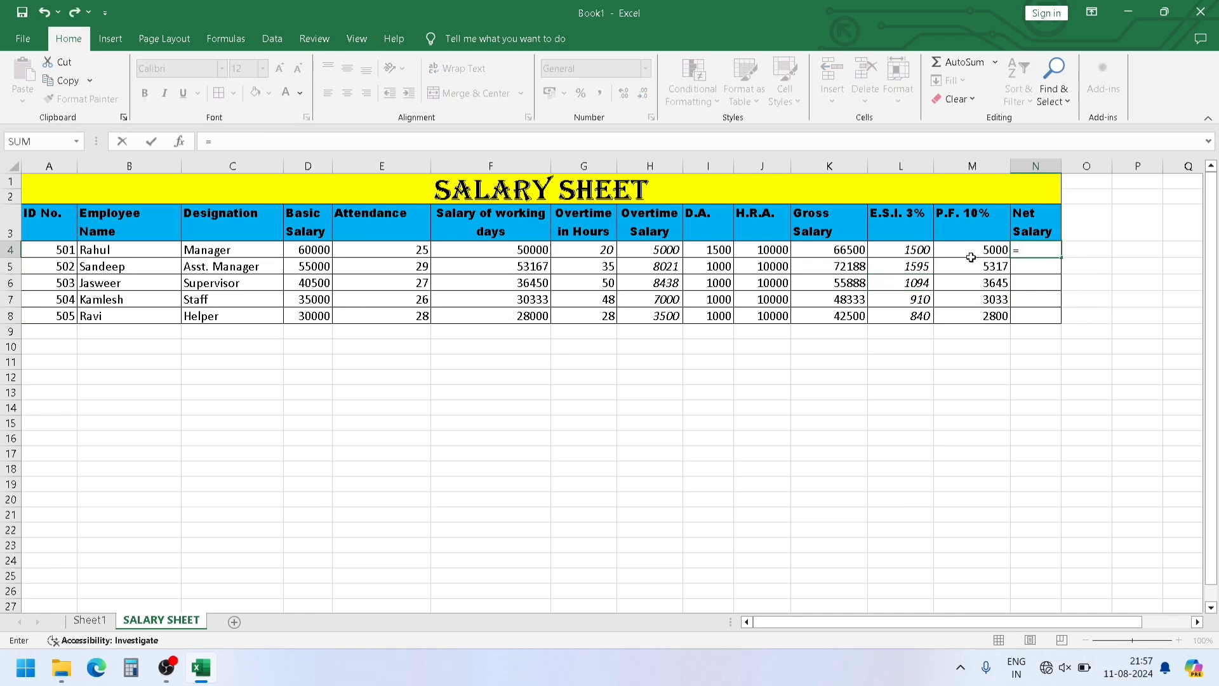
pyautogui.click(813, 249)
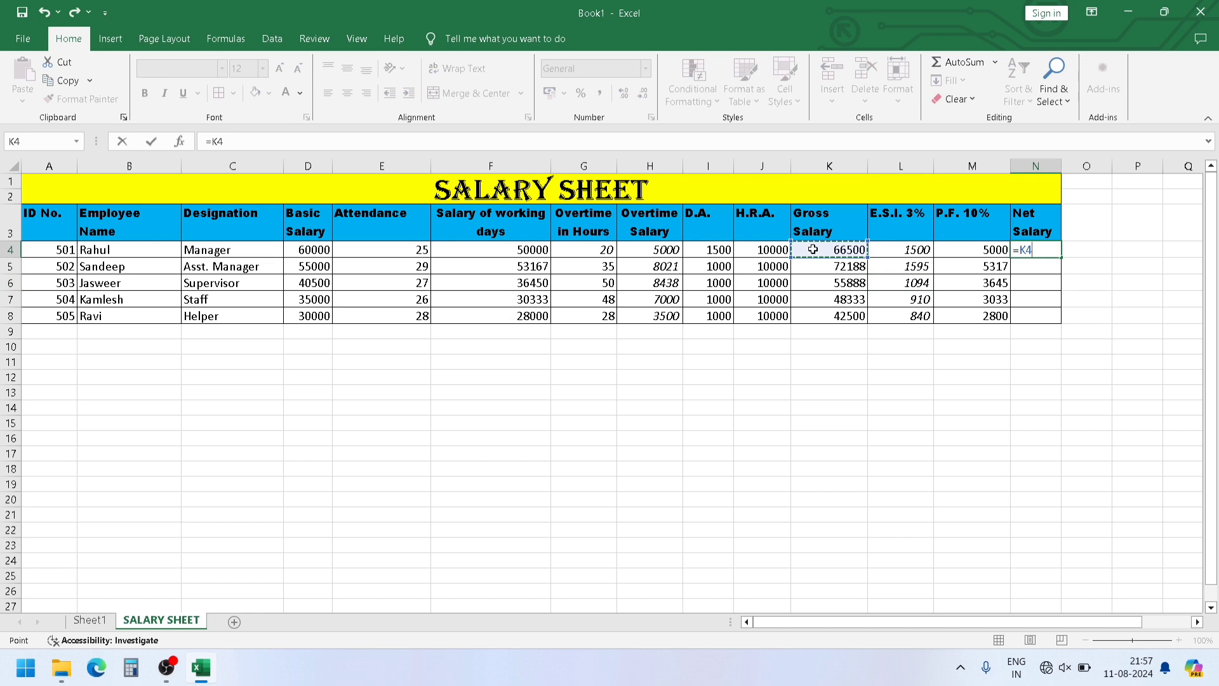
pyautogui.write('-')
pyautogui.click(890, 248)
pyautogui.write('-')
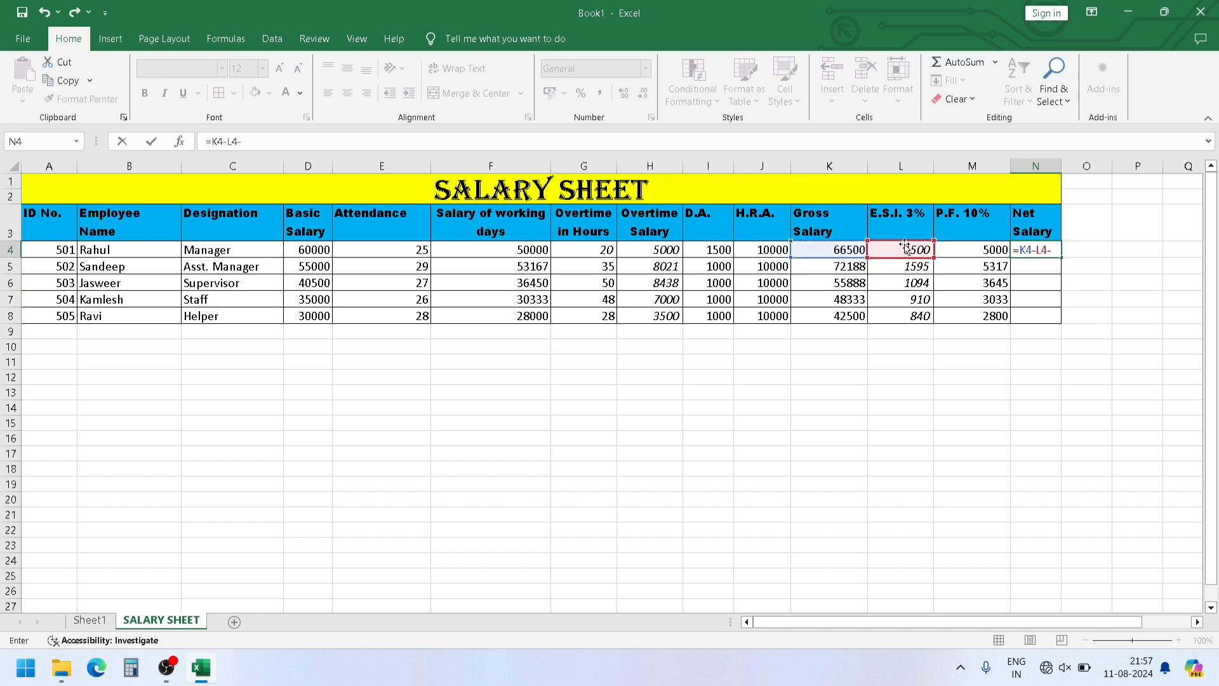
pyautogui.click(978, 253)
pyautogui.press('Return')
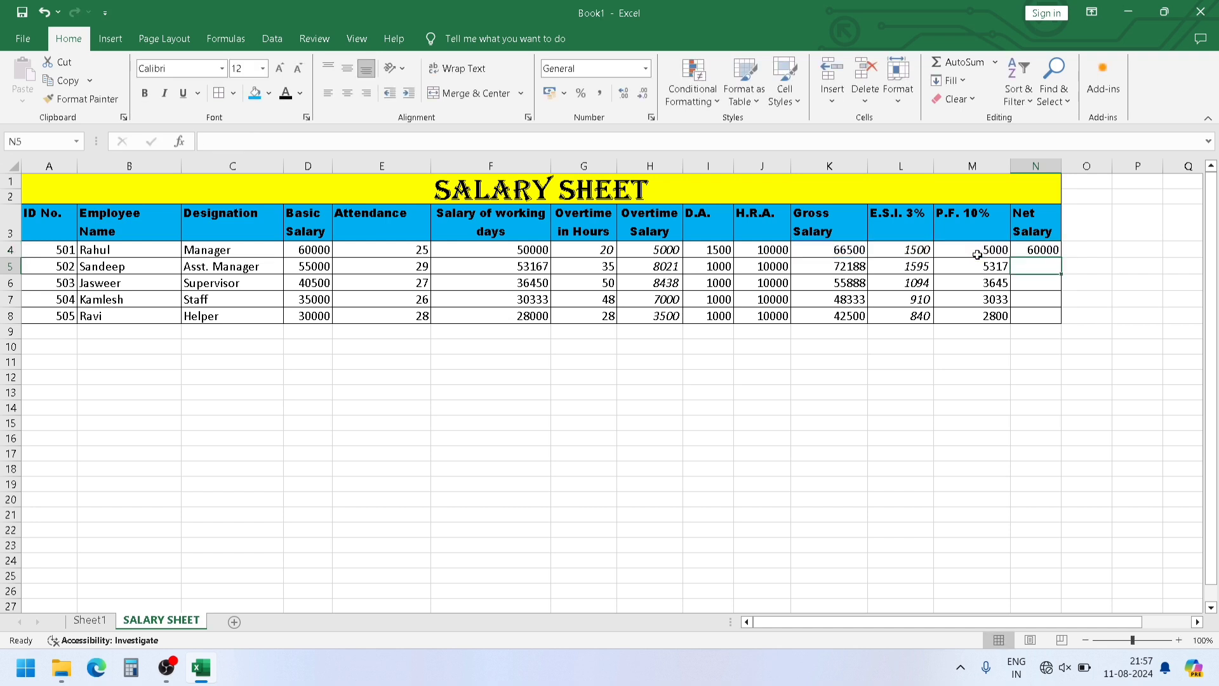
# Fill the net salary formula from N4 down through N8
pyautogui.click(1060, 249)
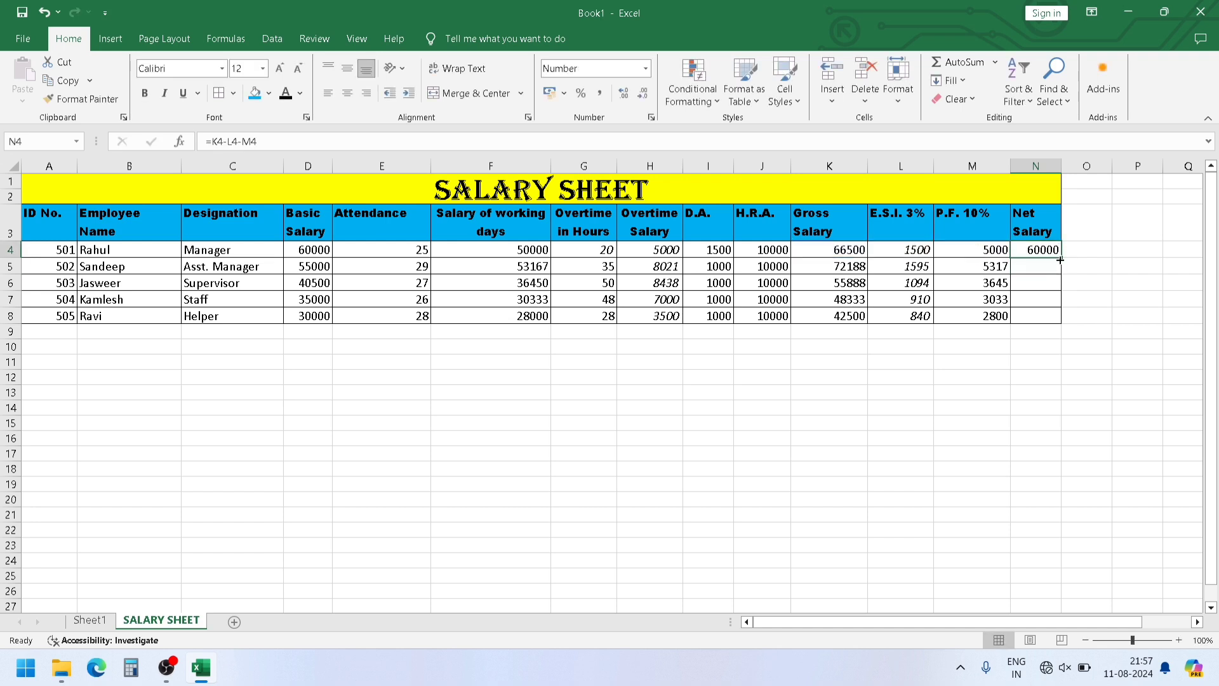
pyautogui.moveTo(1060, 259); pyautogui.dragTo(1055, 319)
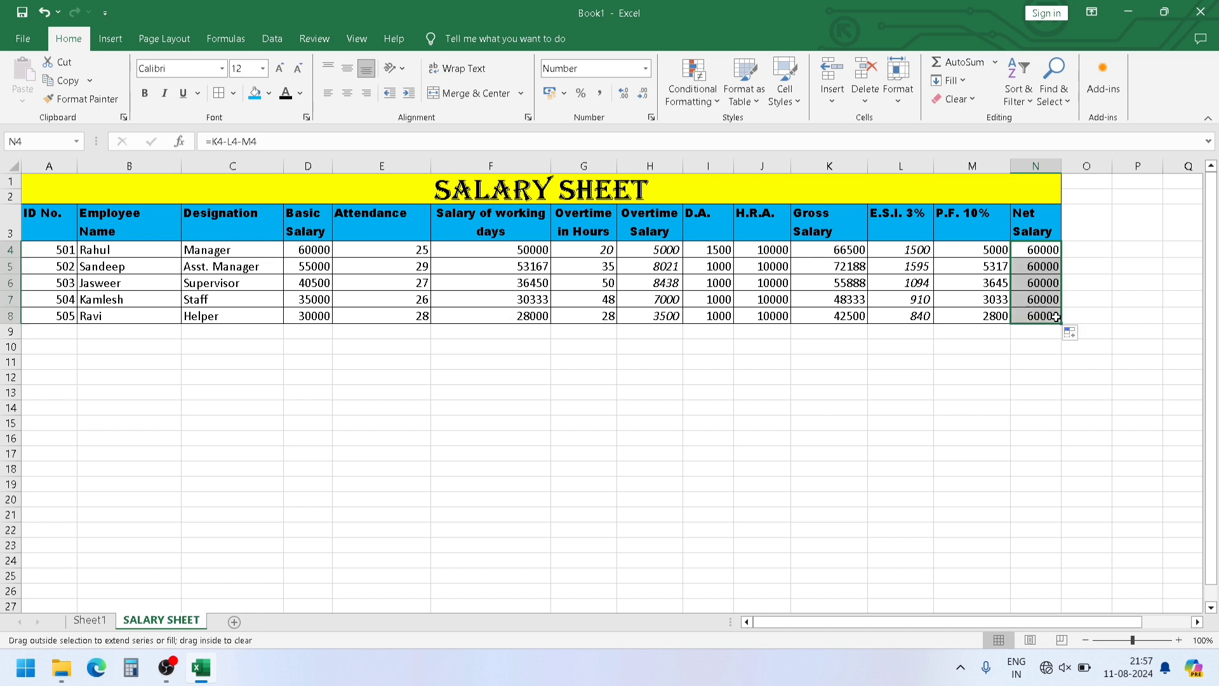
pyautogui.click(1032, 331)
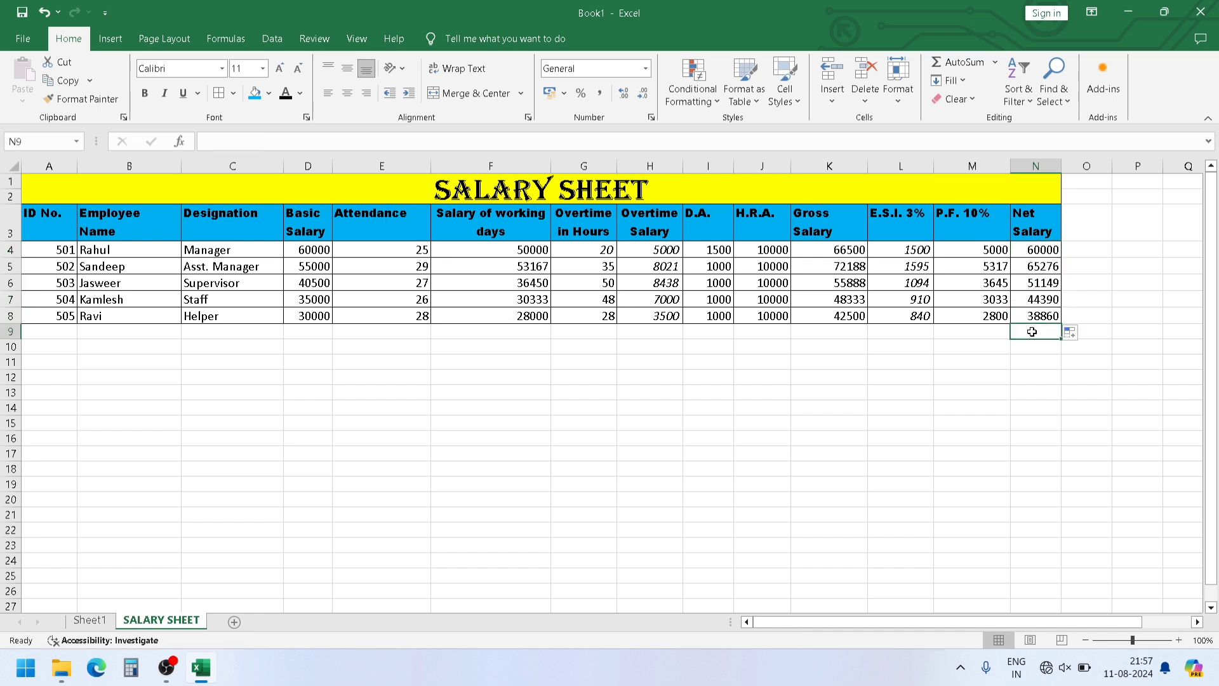